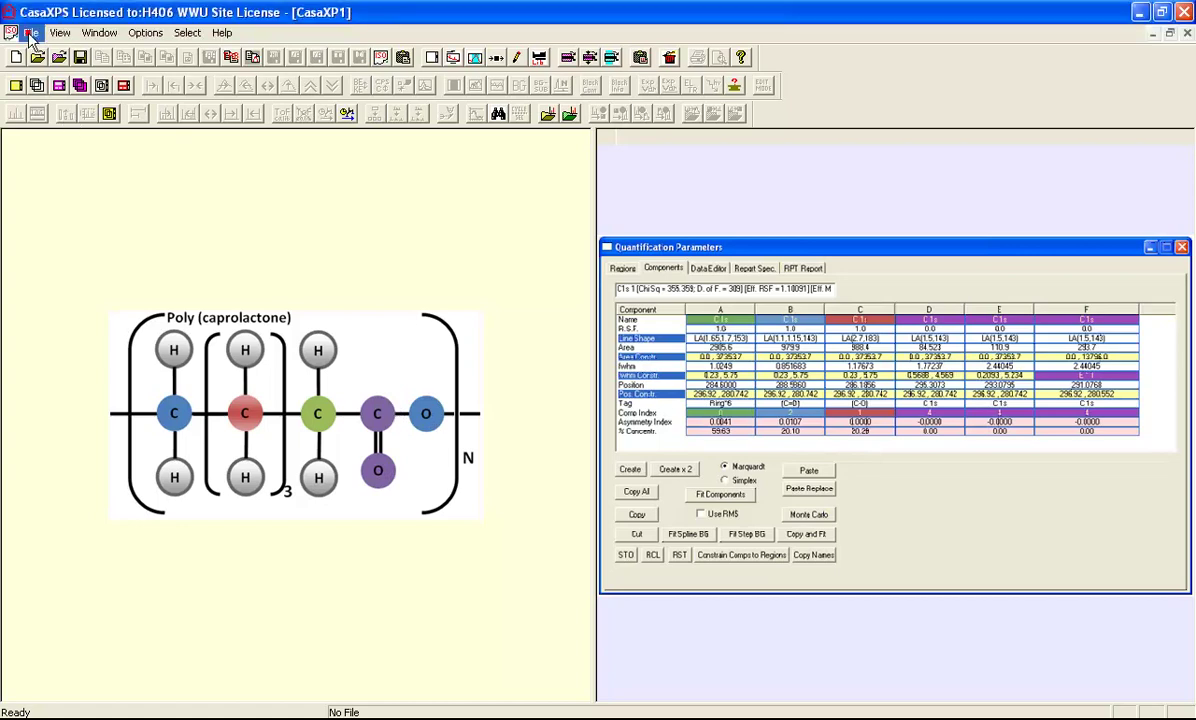
Open polycaprolactone.vms from the recent files list to display its O 1s/14 spectrum
left_click(30, 32)
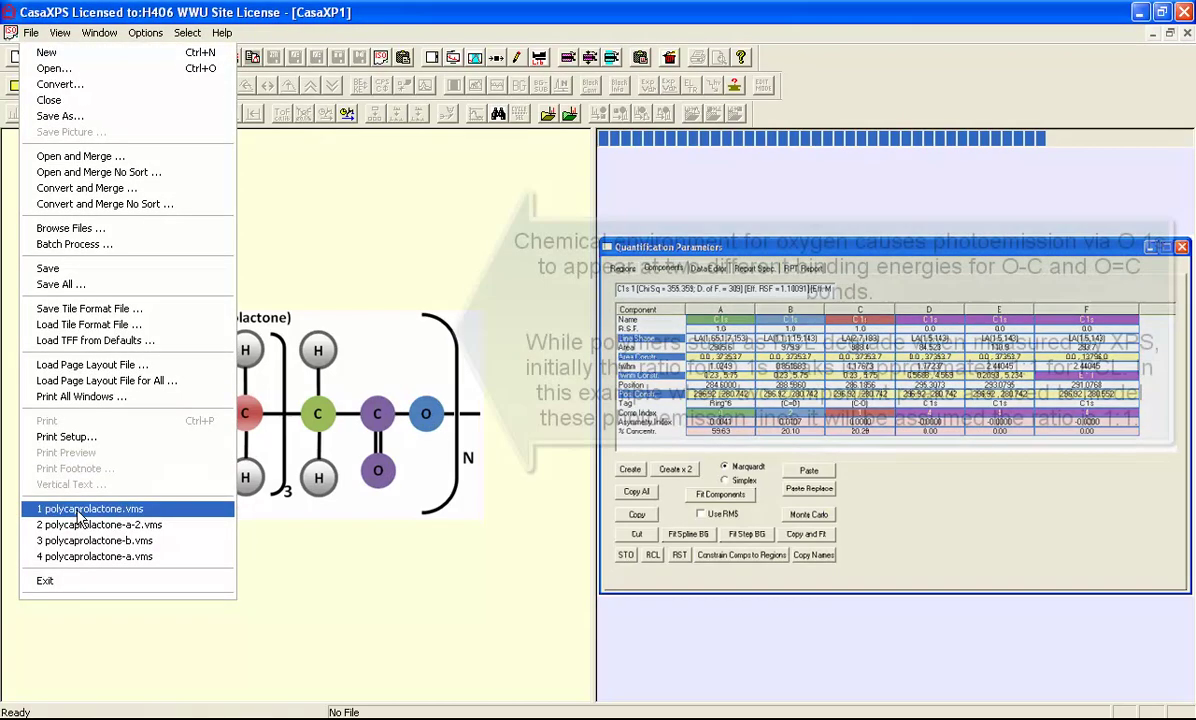
left_click(80, 512)
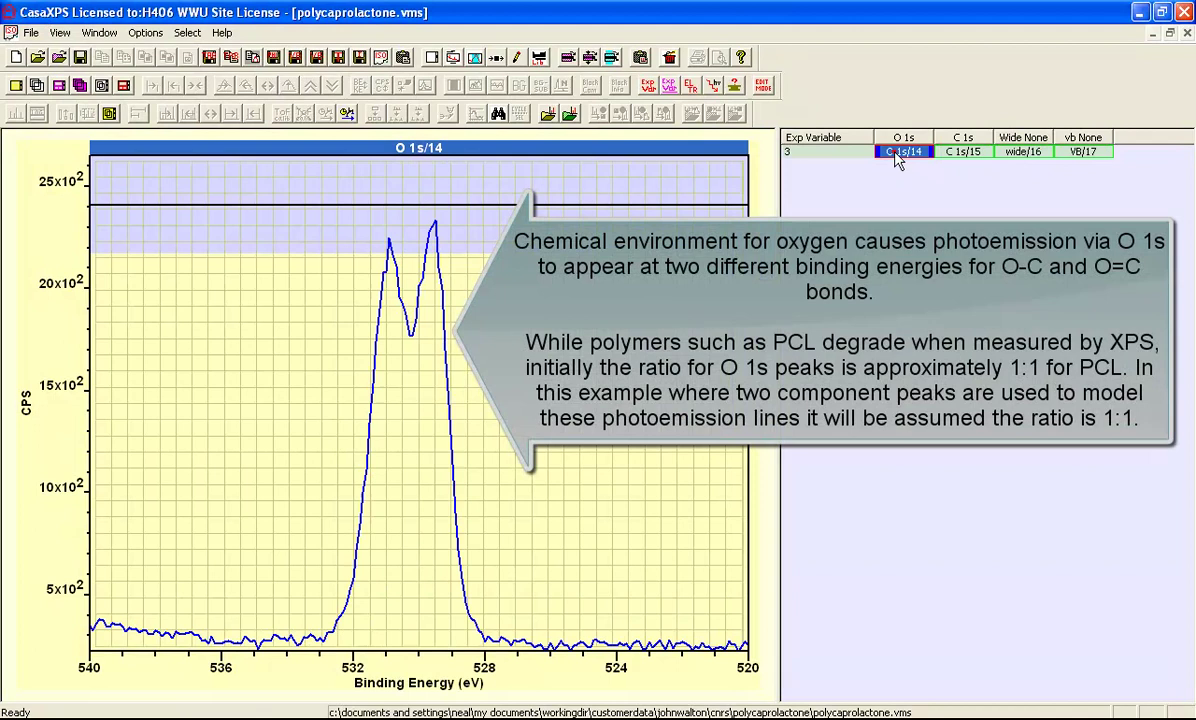
Open Quantification Parameters for the O 1s/14 spectrum and move the dialog beside the plot
left_click(836, 145)
left_click(455, 58)
left_click_drag(515, 118, 903, 200)
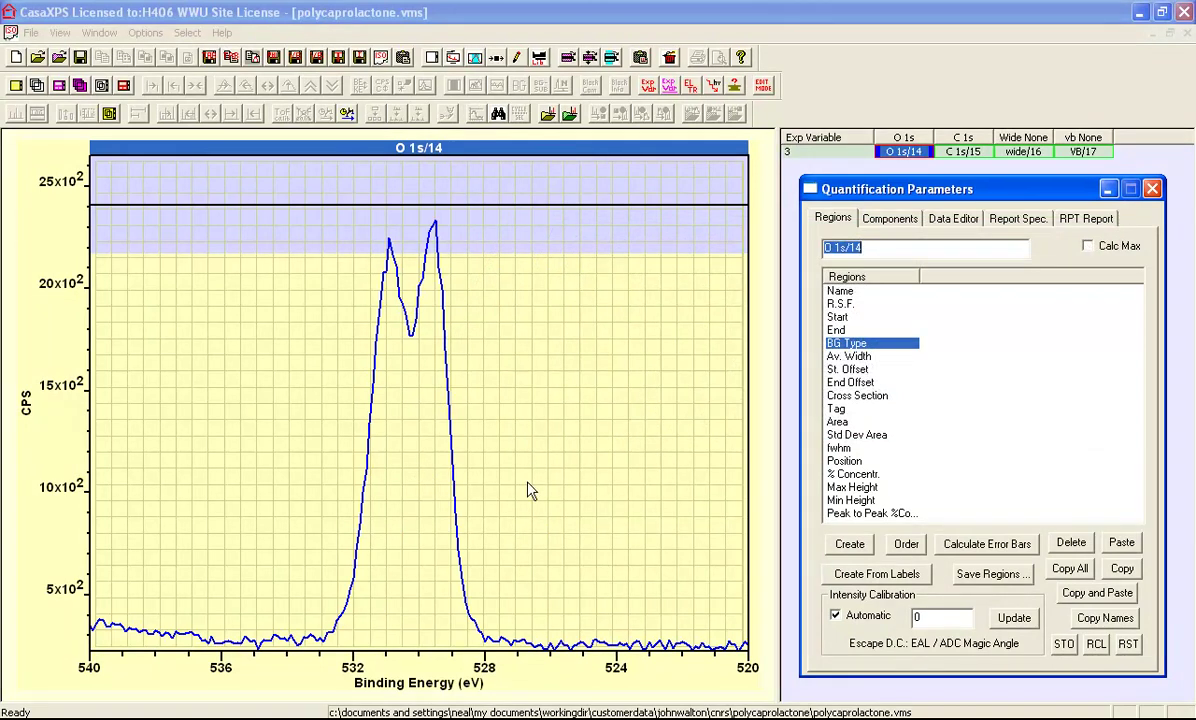
Create a background region on the O 1s spectrum spanning about 535 to 525 eV
left_click(849, 545)
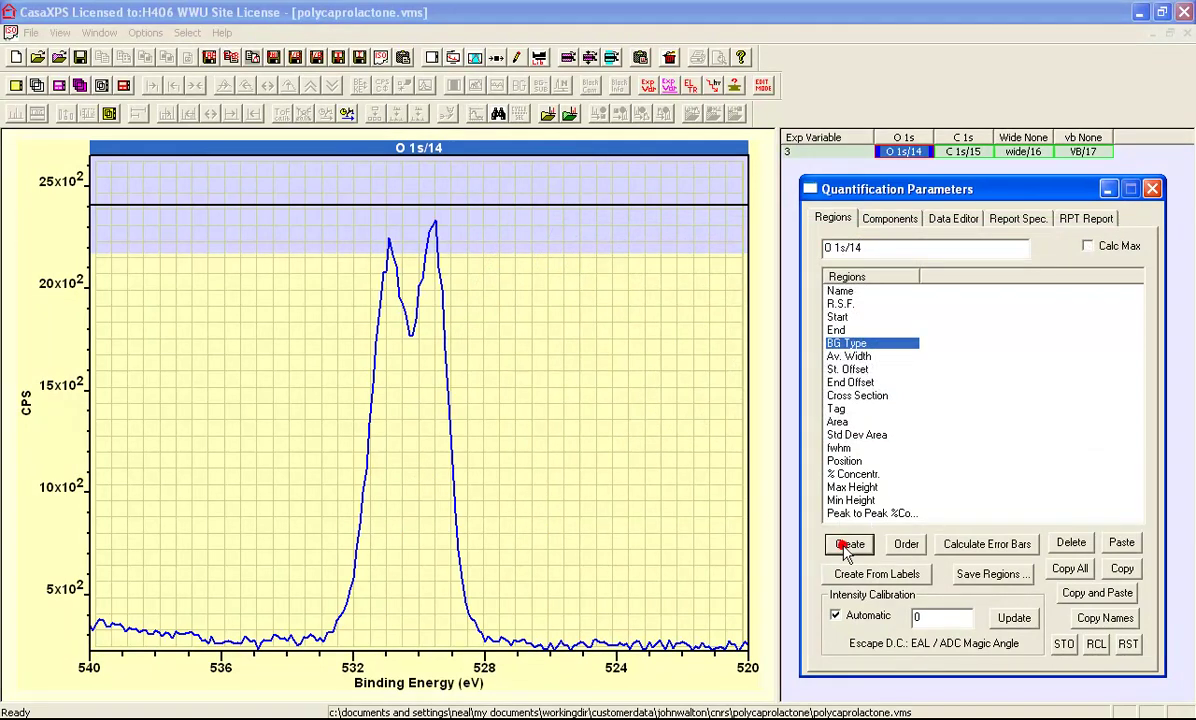
left_click_drag(237, 533, 252, 533)
left_click_drag(687, 551, 577, 500)
Add two components, turn off Use RMS, and fit them to 42.48% and 57.52%
left_click(911, 218)
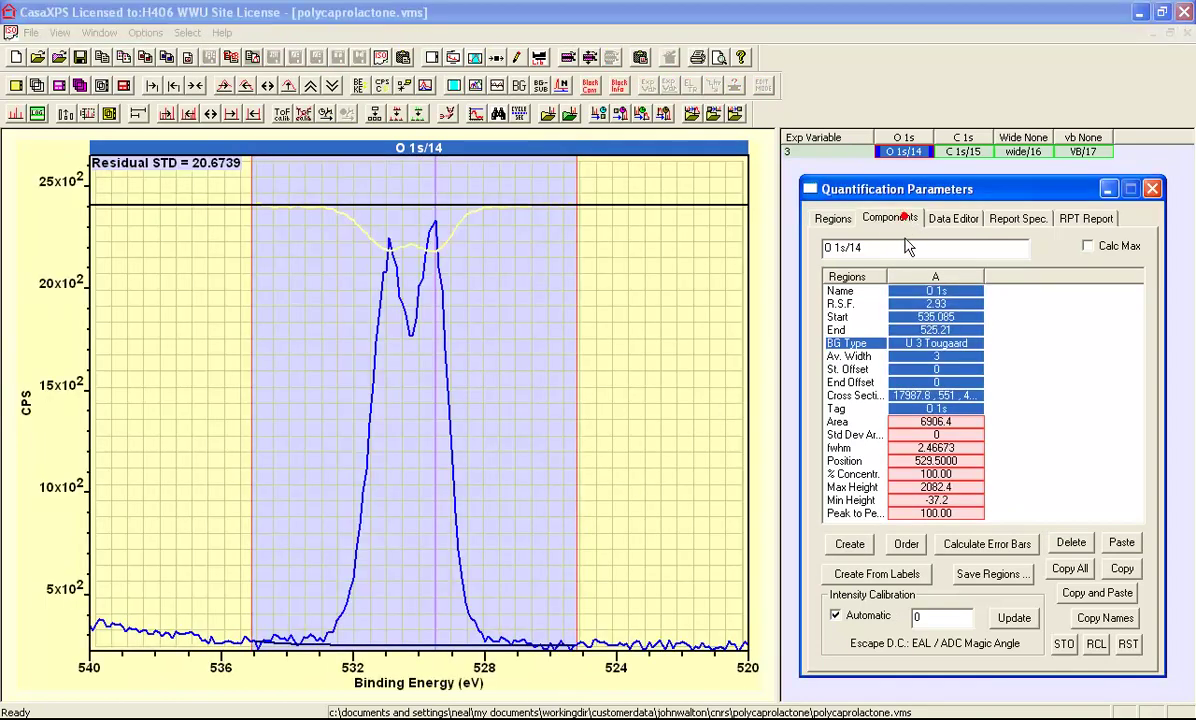
left_click(843, 501)
left_click(843, 501)
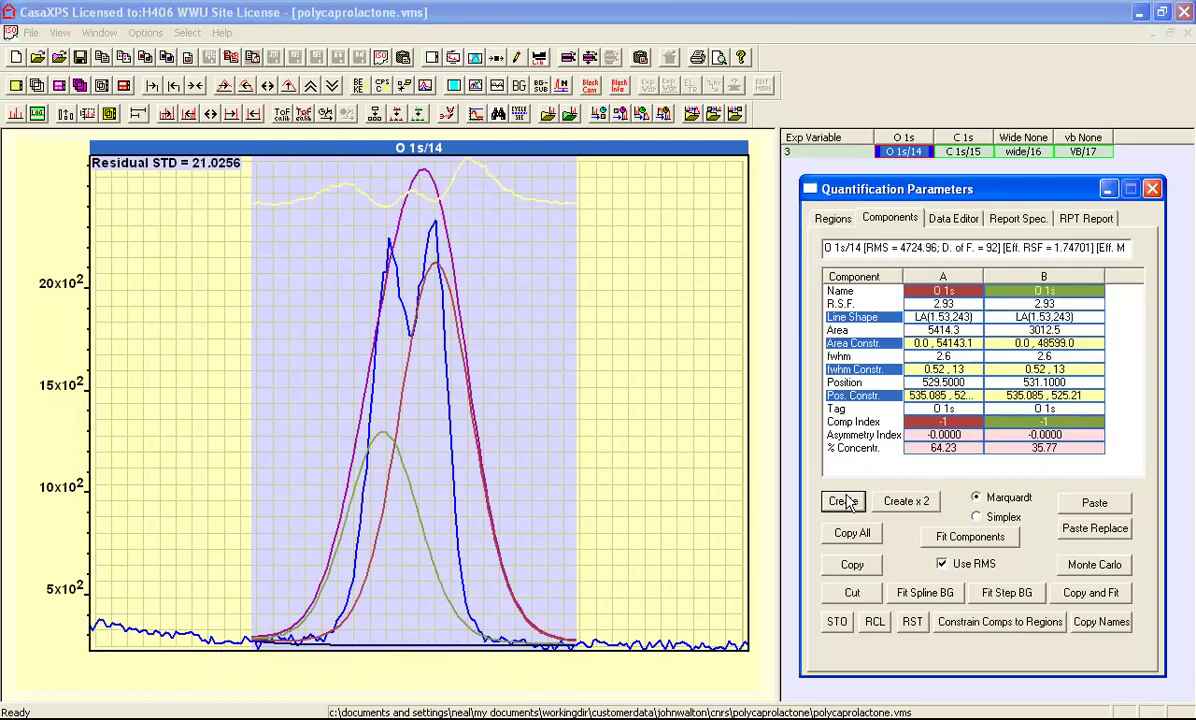
left_click(942, 563)
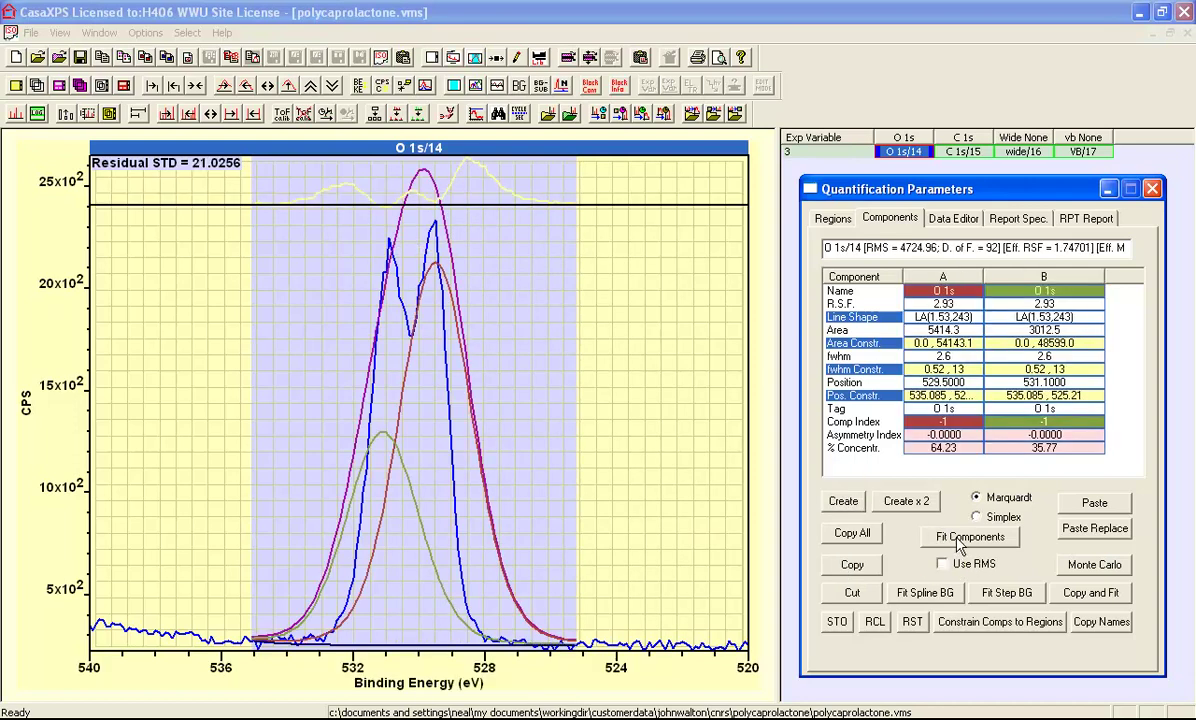
left_click(955, 540)
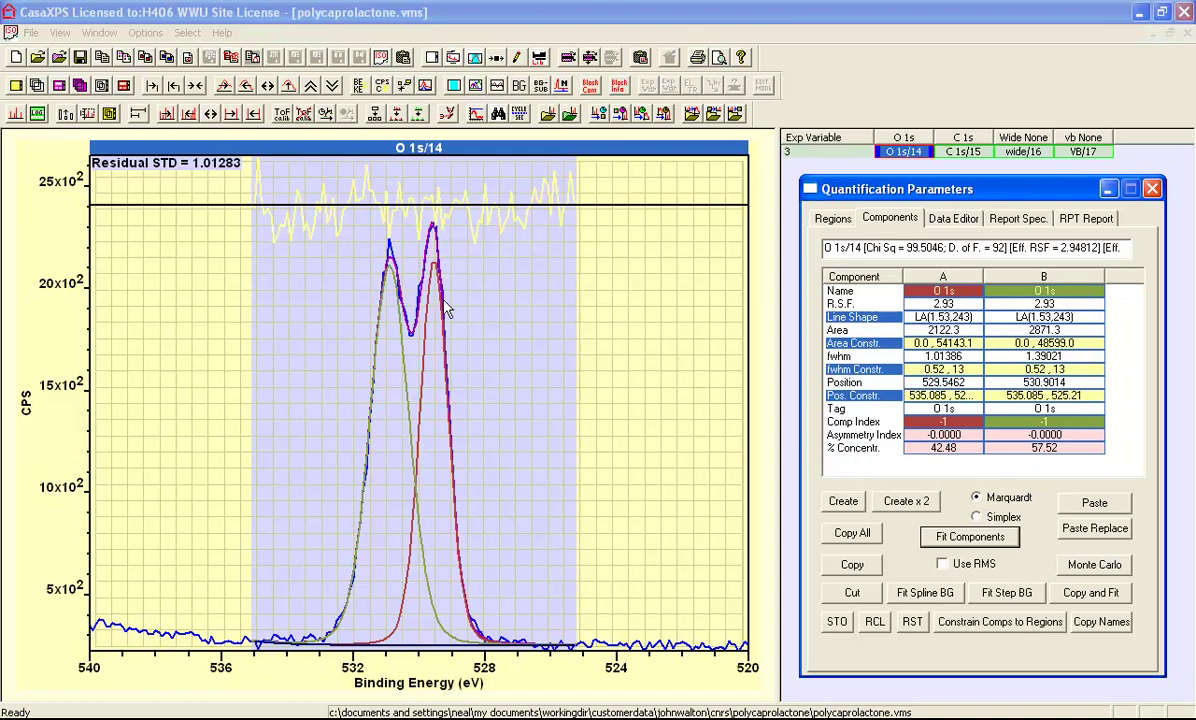
Add a component annotation table including %St Dev and ratio columns to the O 1s plot
left_click(516, 57)
left_click(701, 231)
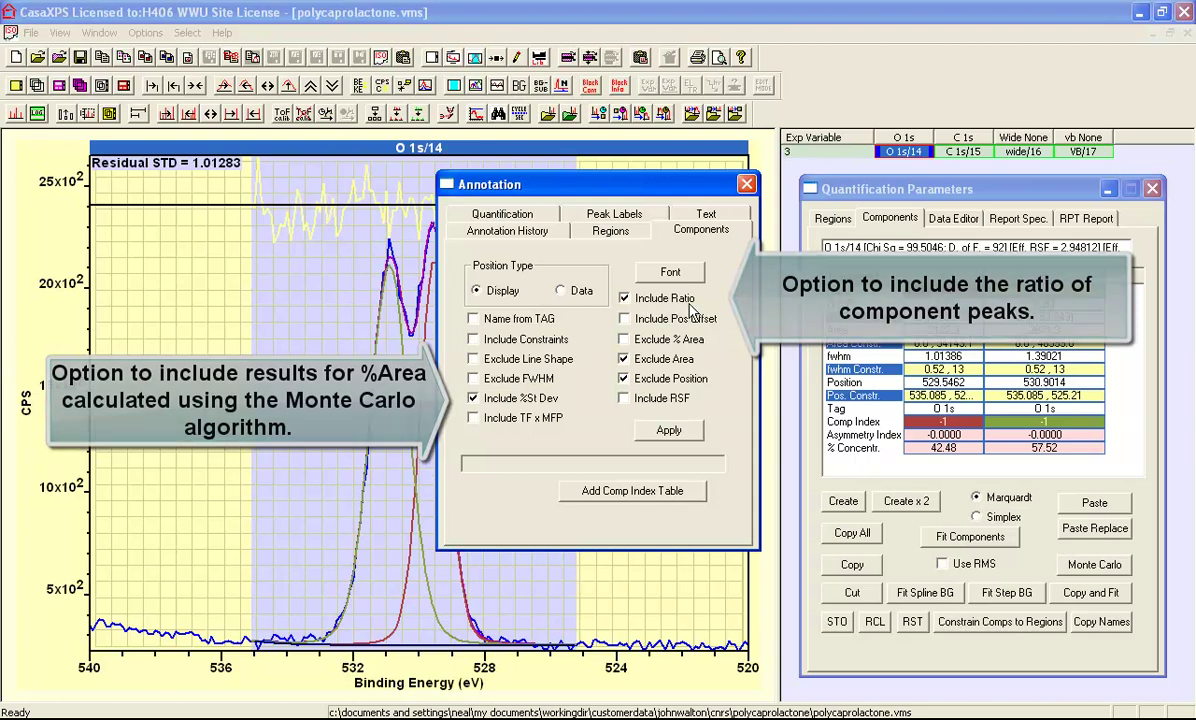
left_click(669, 430)
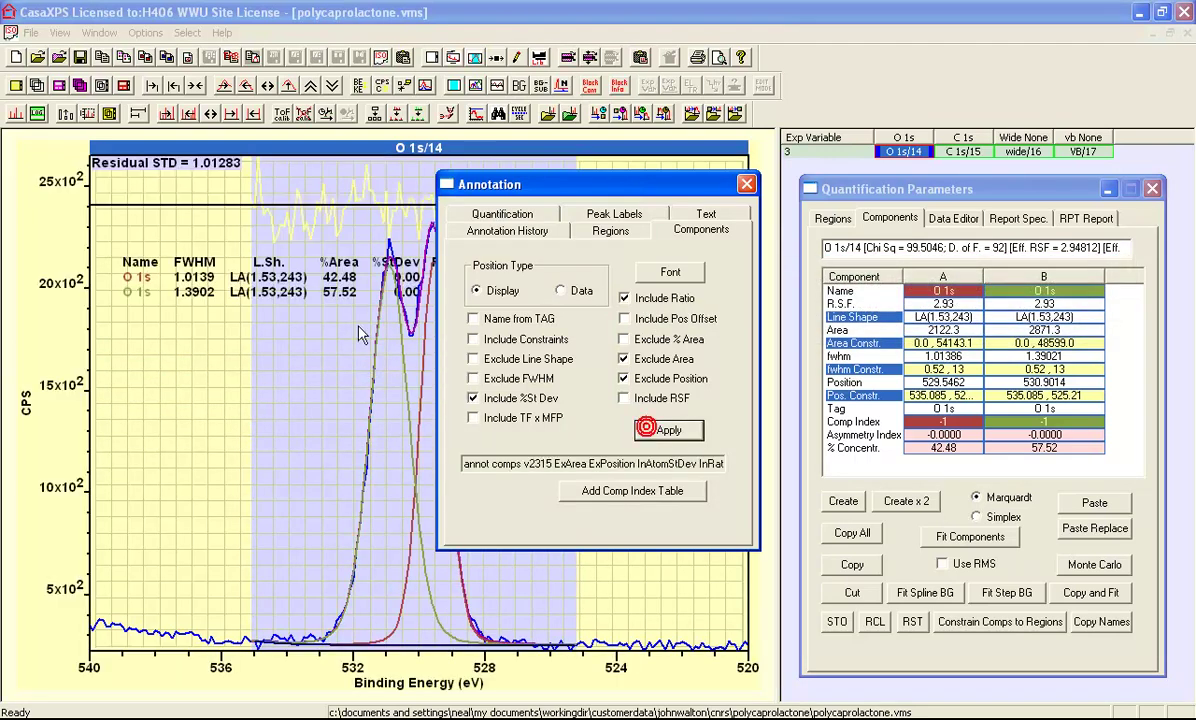
Reposition the Annotation window and component table, and widen the spectrum plot area
left_click_drag(498, 183, 858, 269)
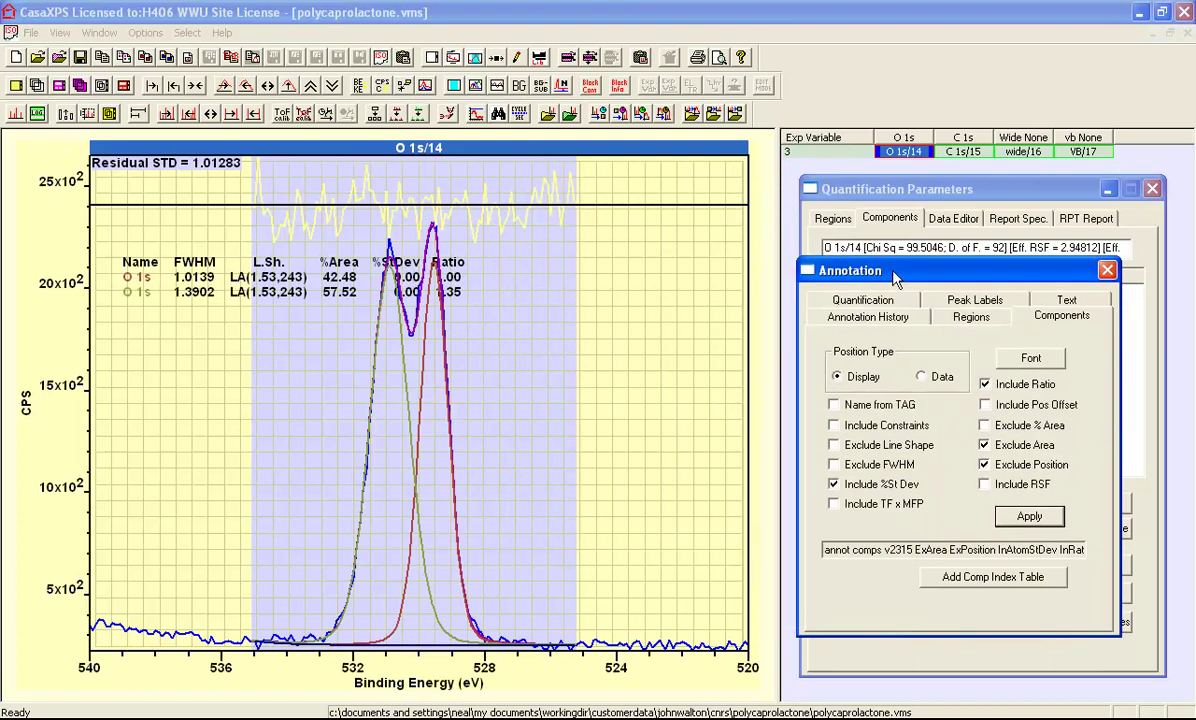
left_click(868, 317)
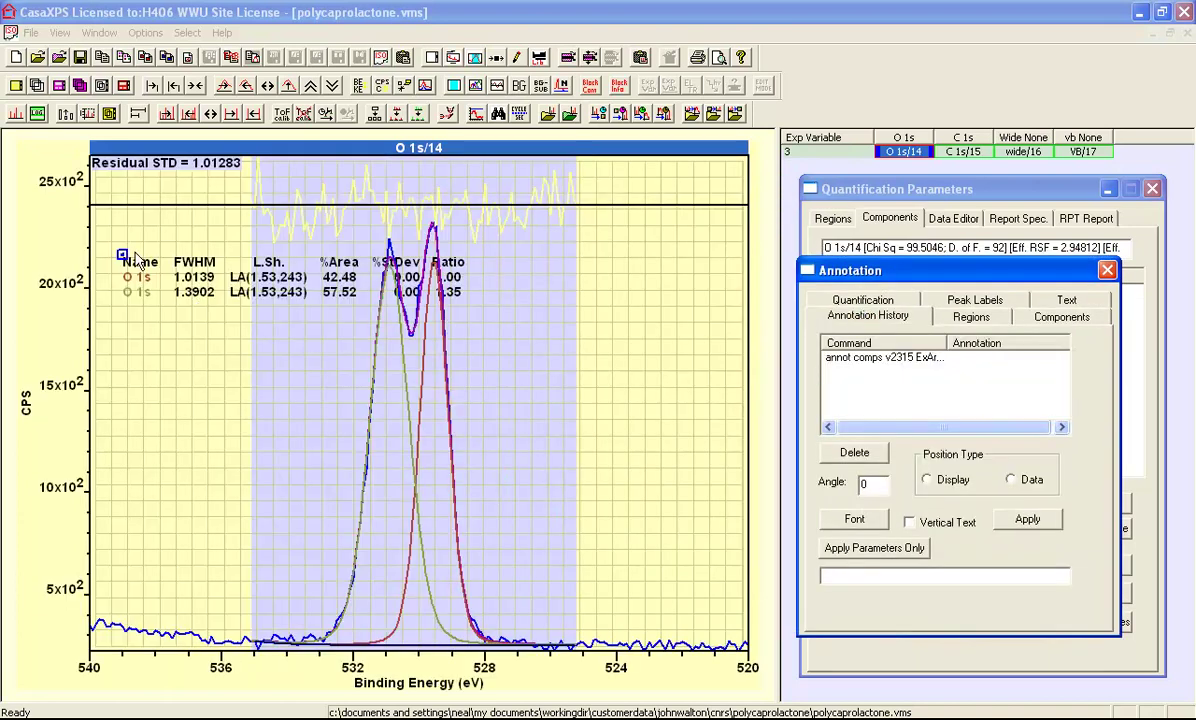
left_click(121, 257)
left_click_drag(121, 257, 107, 243)
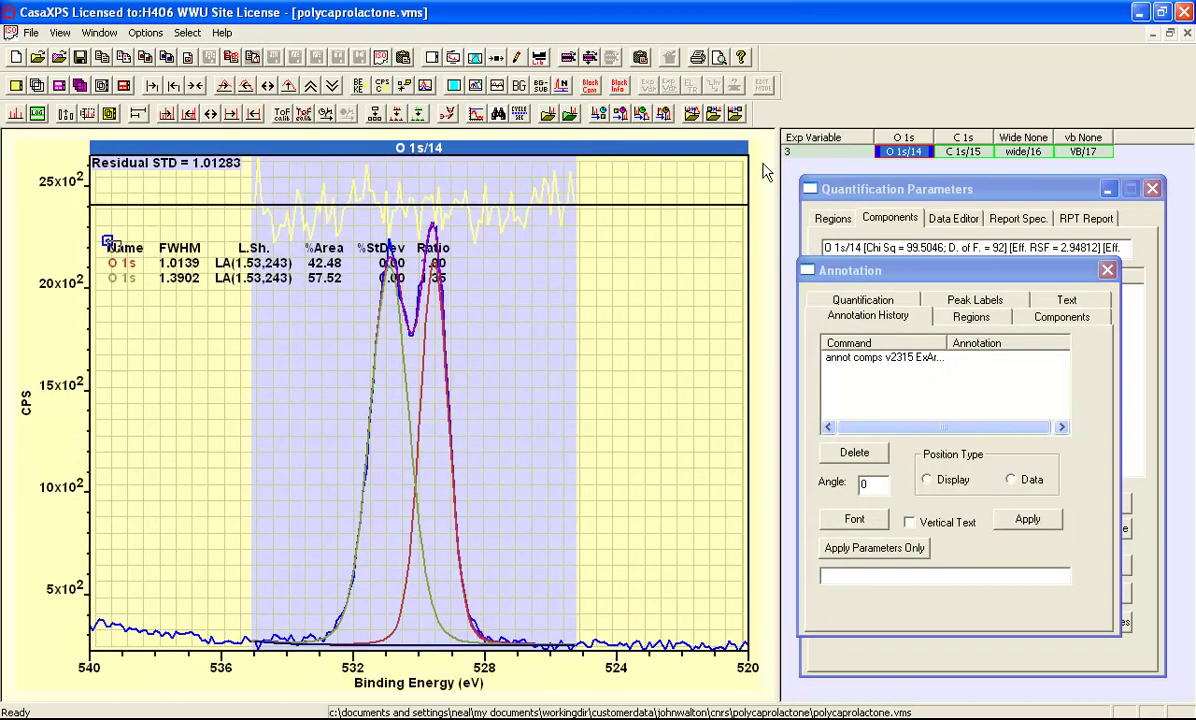
left_click_drag(776, 157, 977, 157)
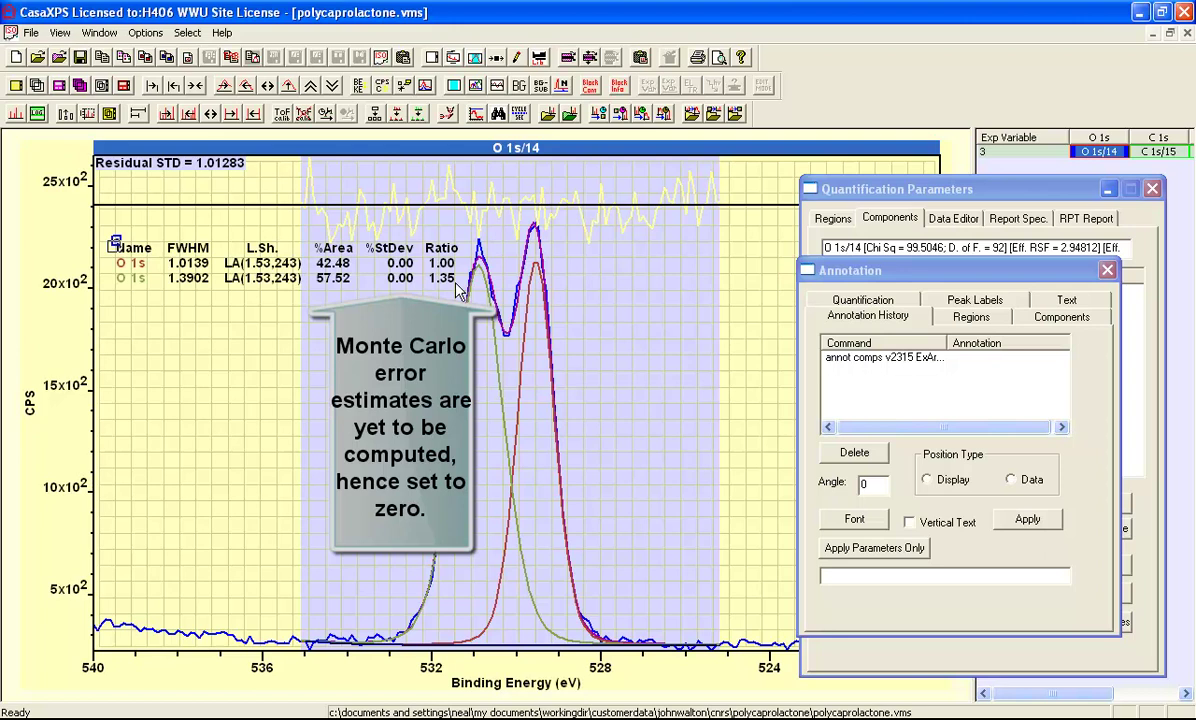
Set both components to LA(1.3,243) and refit, reaching residual STD 0.976805 and ratio 1.32
left_click(1108, 271)
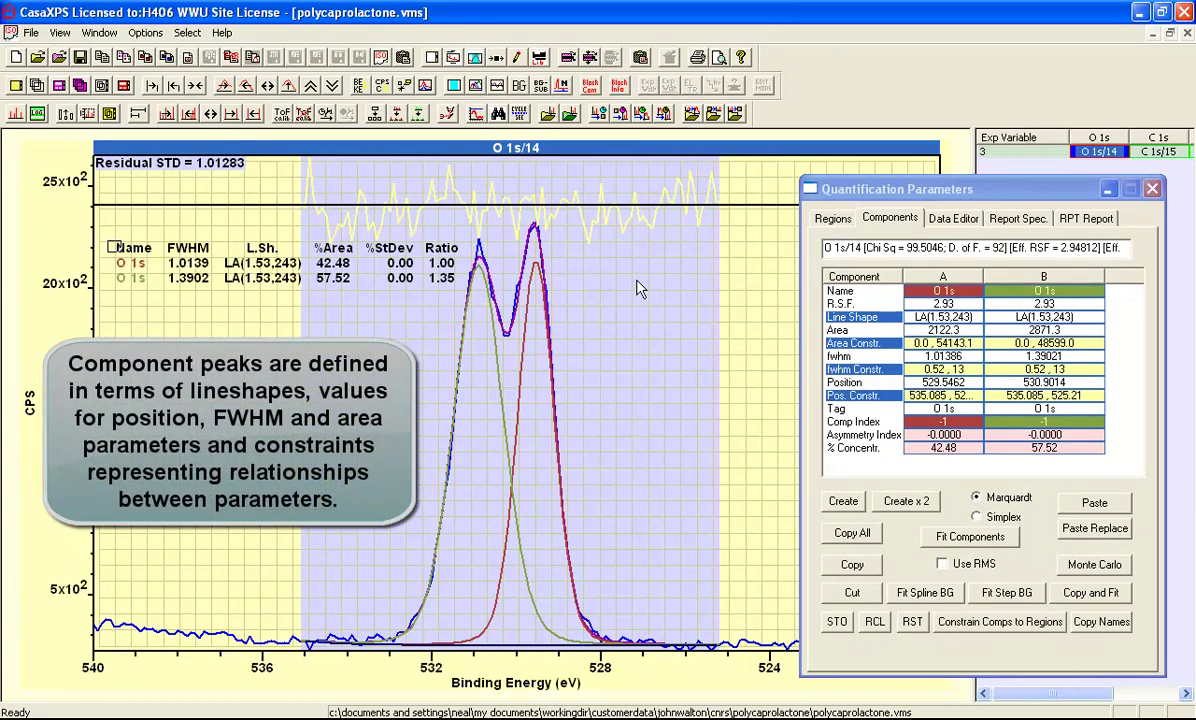
left_click(952, 316)
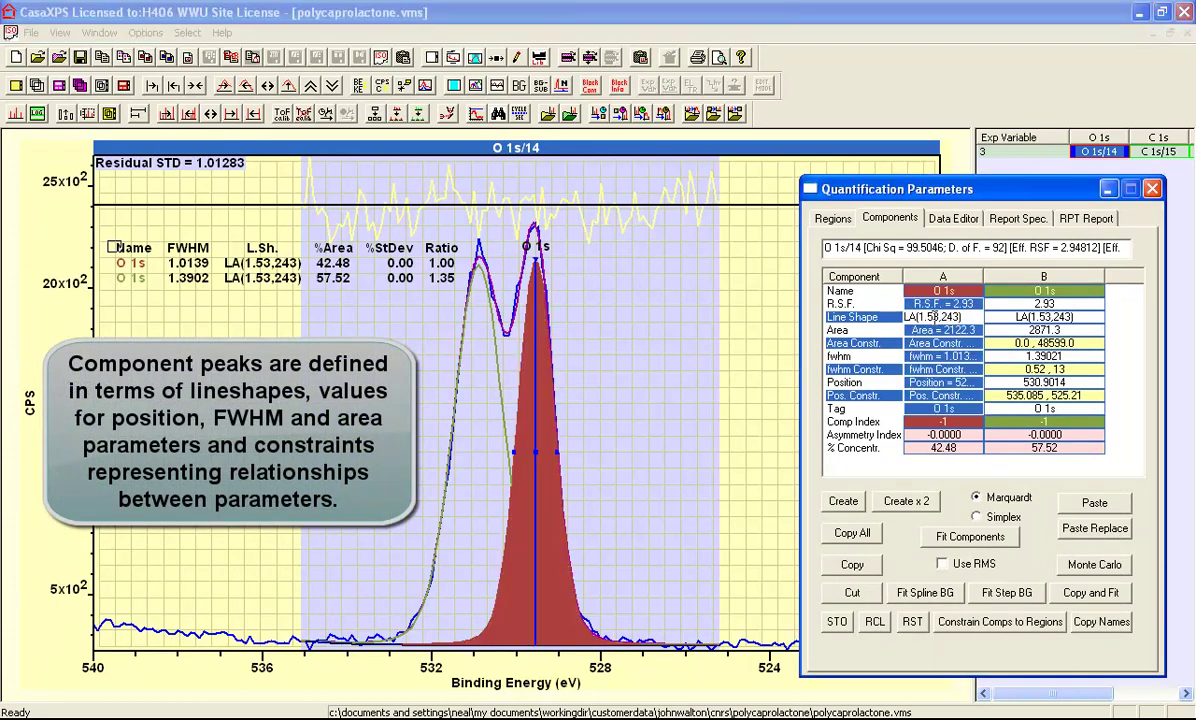
key("BackSpace")
key("Return")
key("Return")
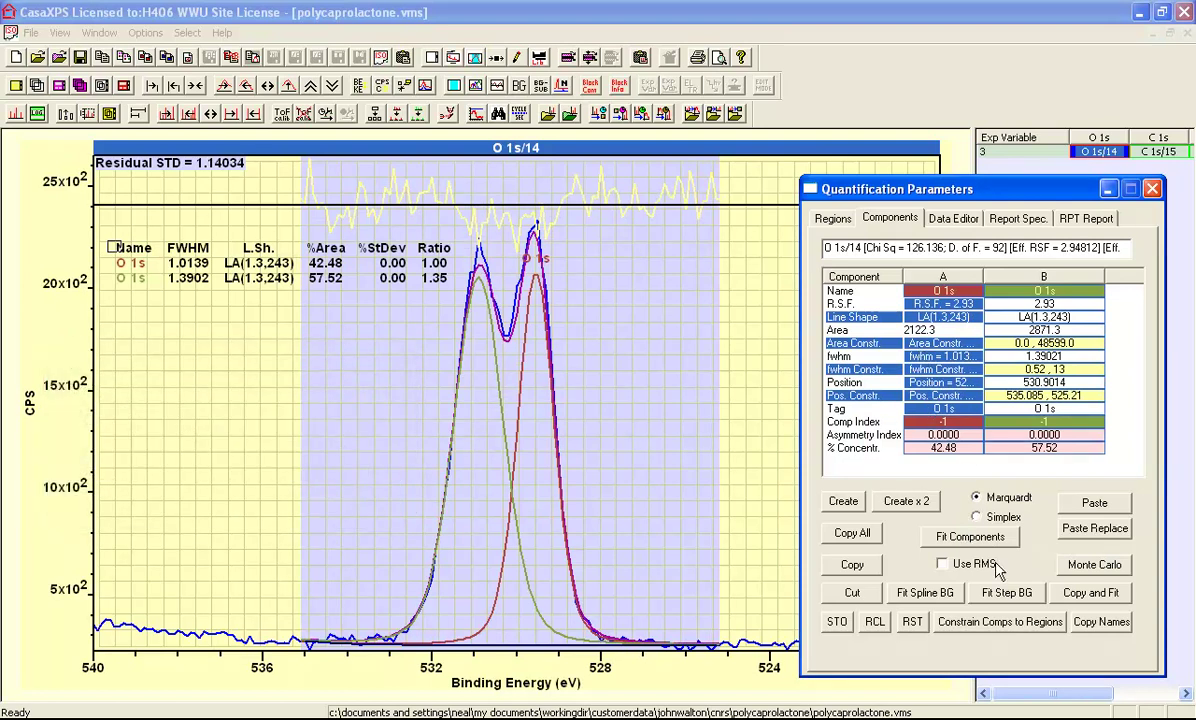
left_click(970, 541)
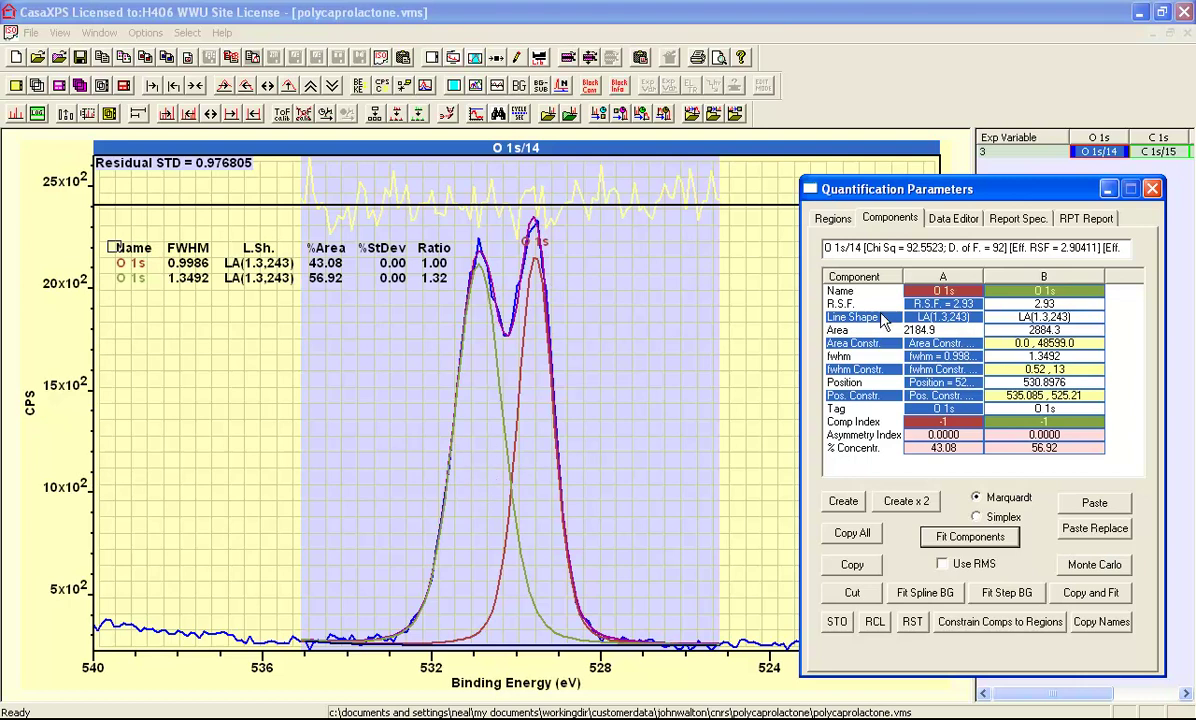
Constrain component B's FWHM to A * 1.1 and refit, giving residual STD 1.25438
left_click(1048, 369)
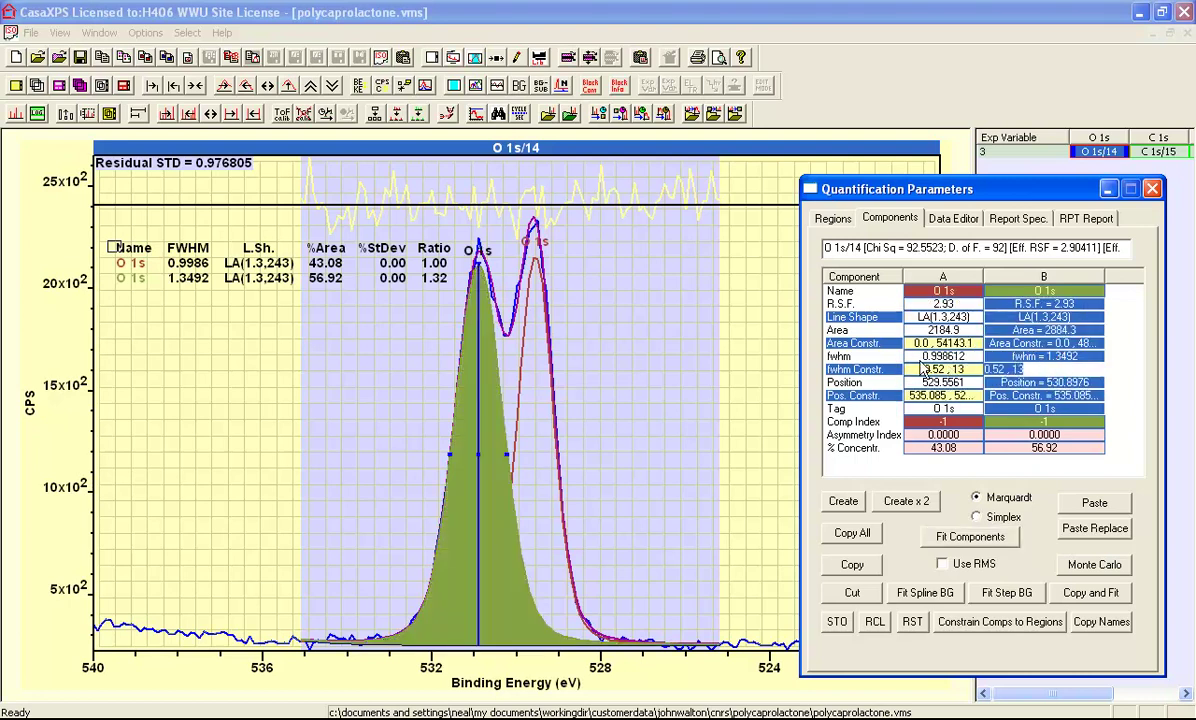
type("a")
key("Return")
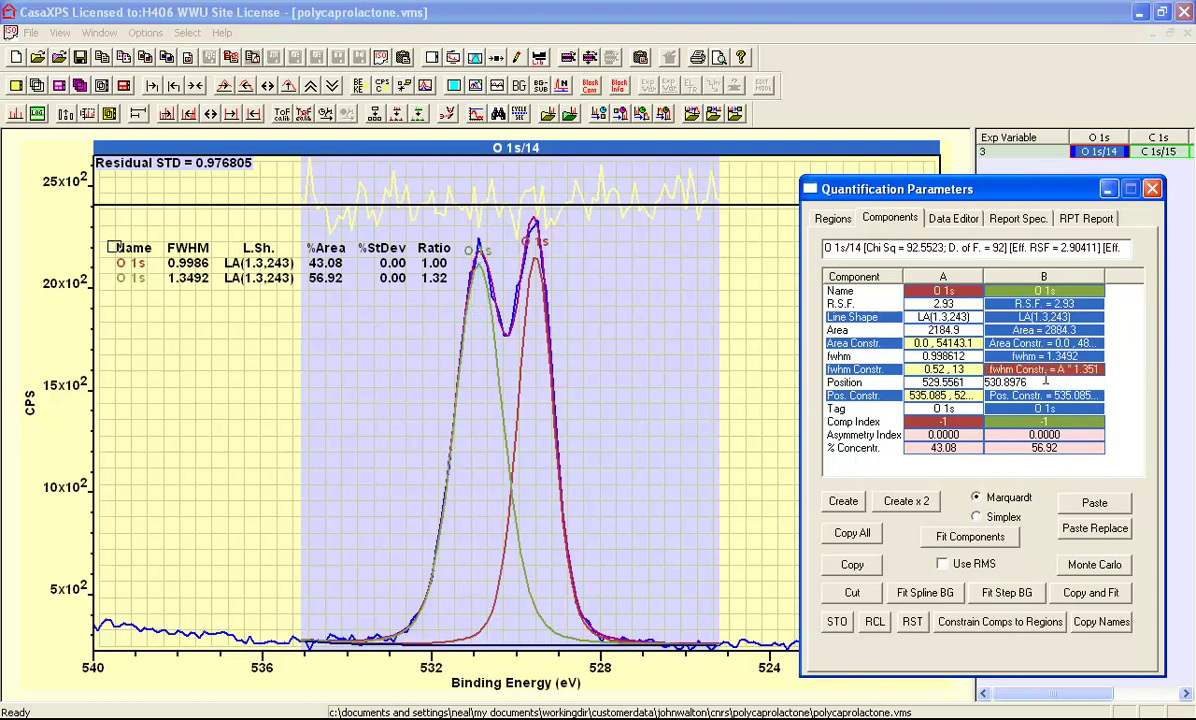
left_click(977, 366)
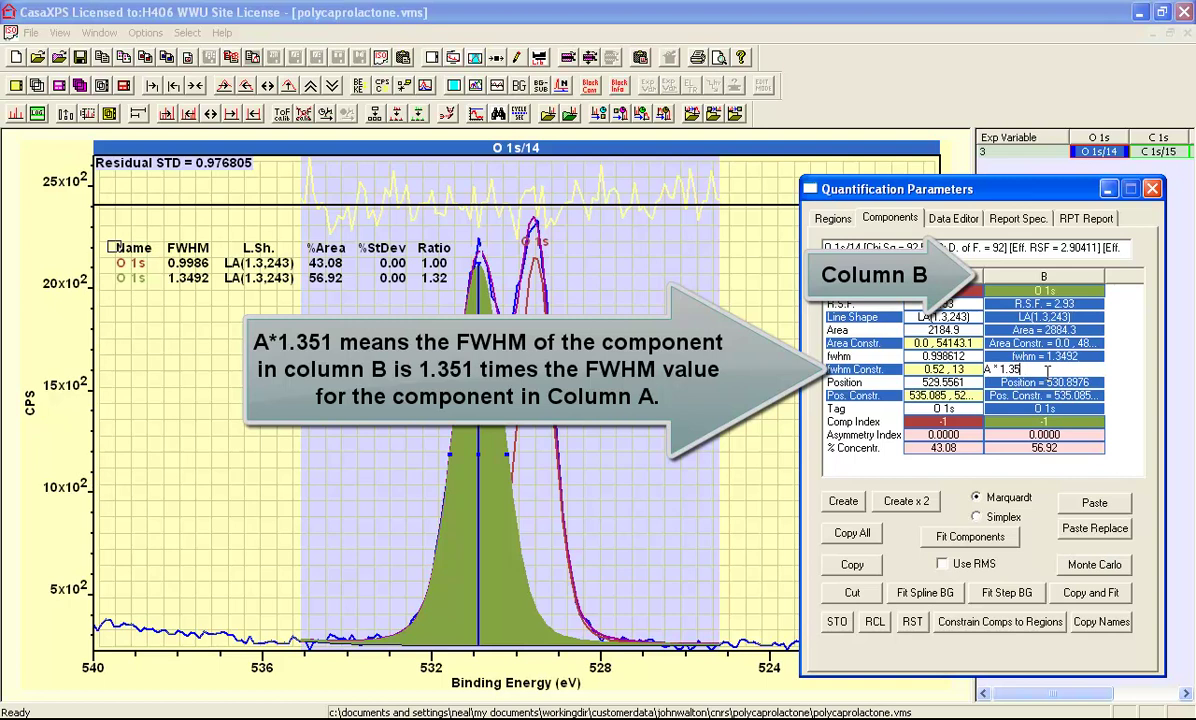
key("BackSpace")
key("BackSpace")
key("BackSpace")
type("1")
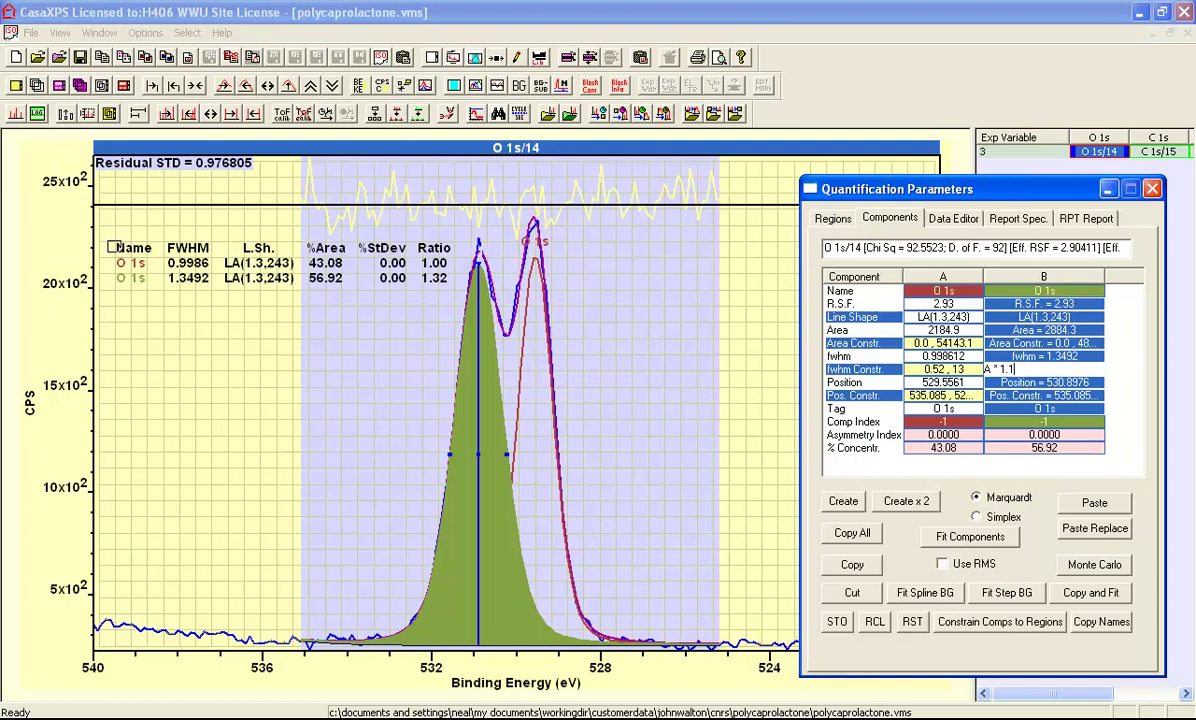
left_click(1050, 383)
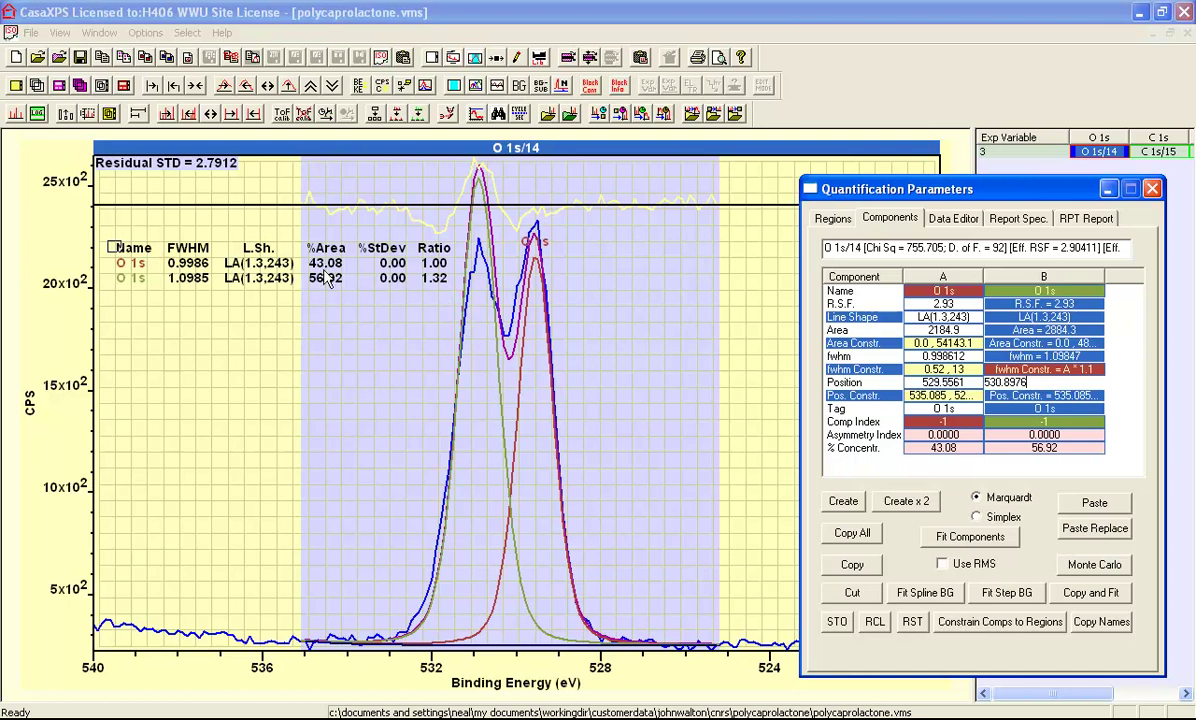
left_click(958, 540)
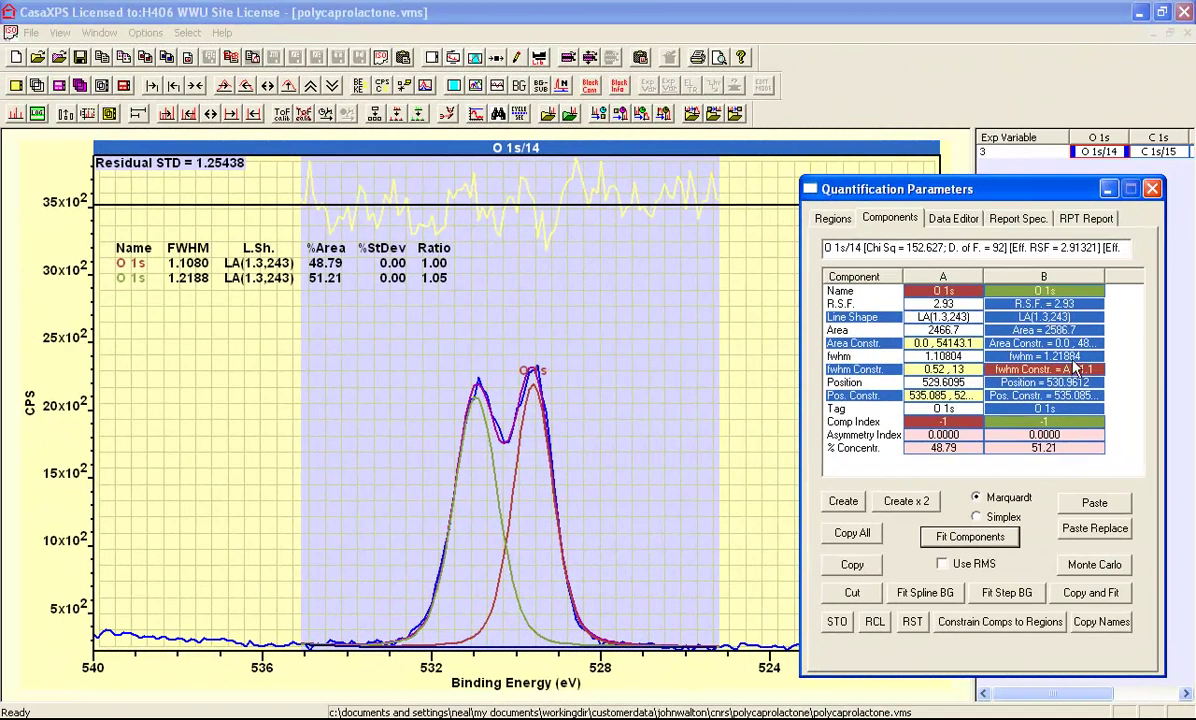
Unlink B's FWHM from A and refit, giving FWHMs 0.9974 and 1.3516, ratio 1.33
left_click(1005, 368)
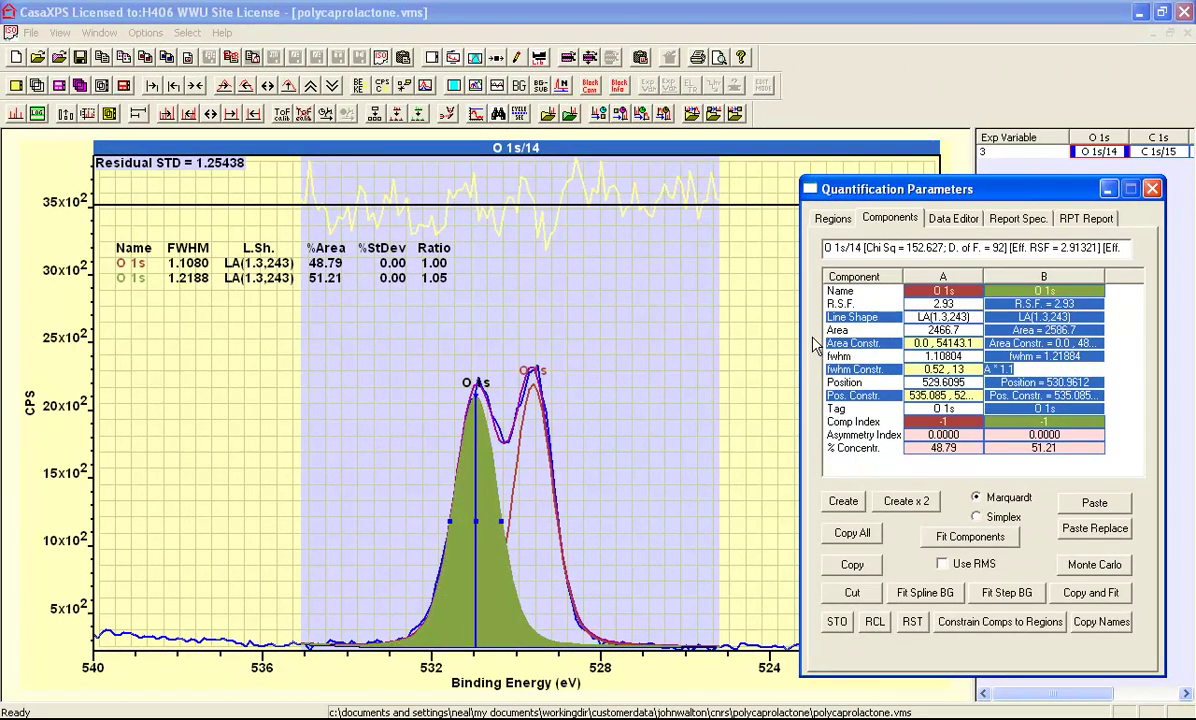
key("Return")
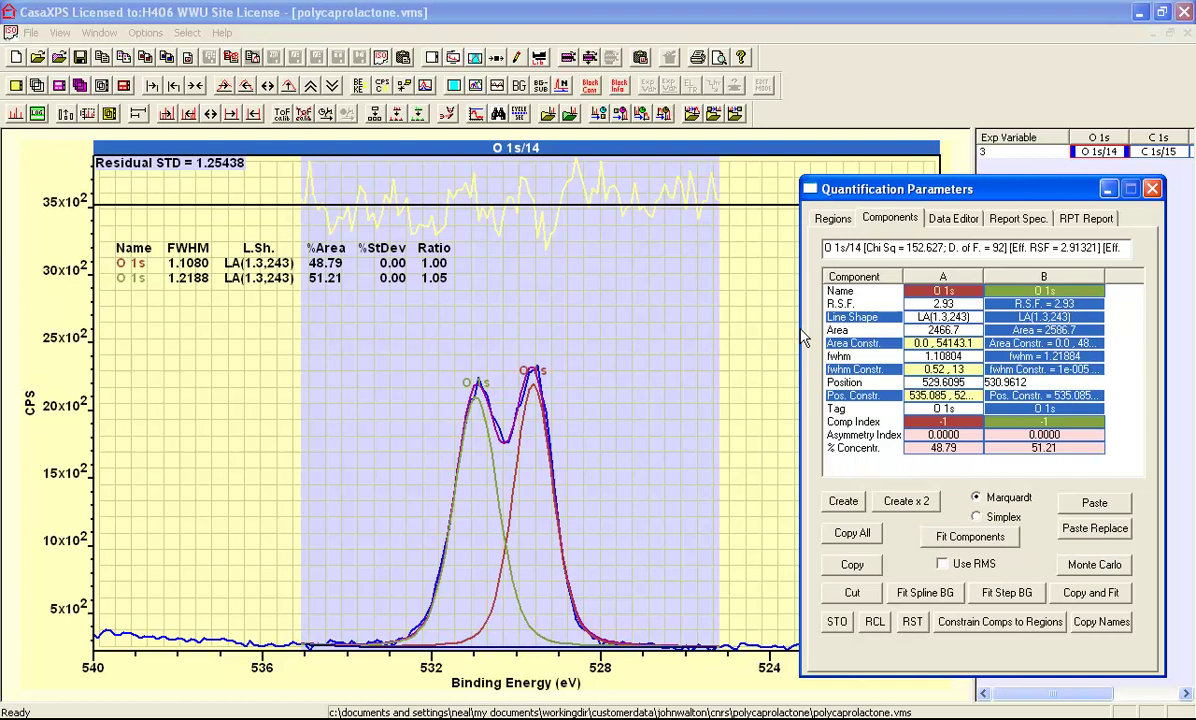
left_click(958, 537)
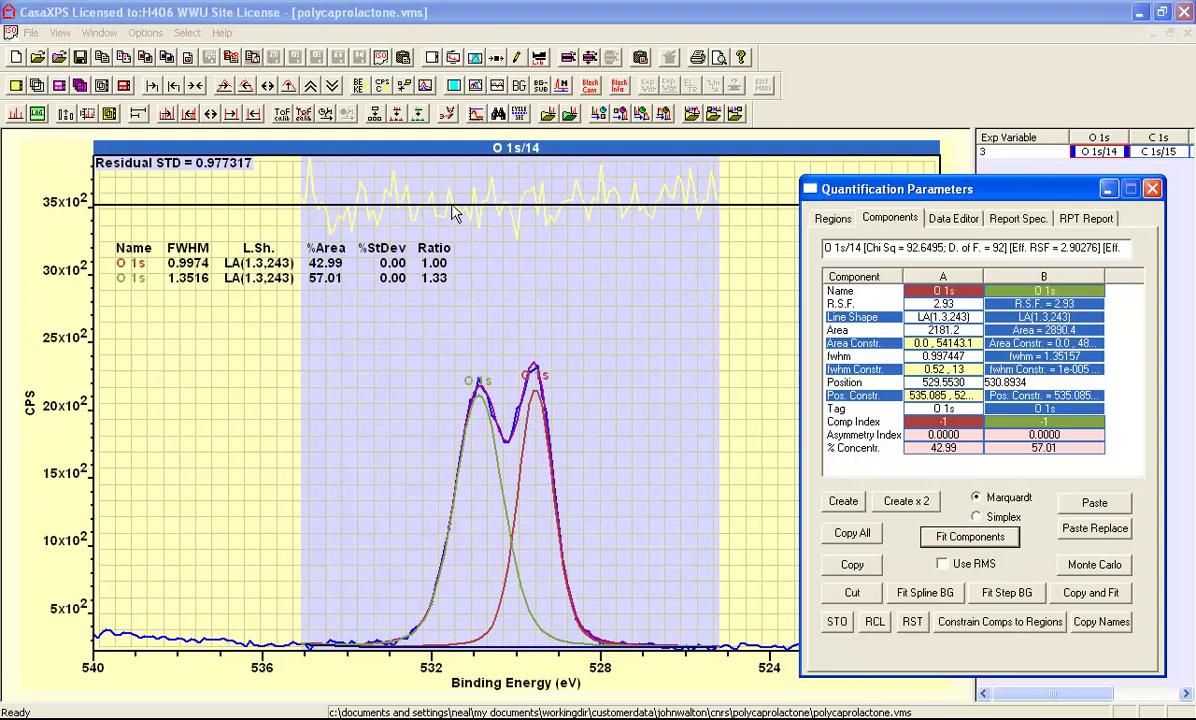
left_click(942, 330)
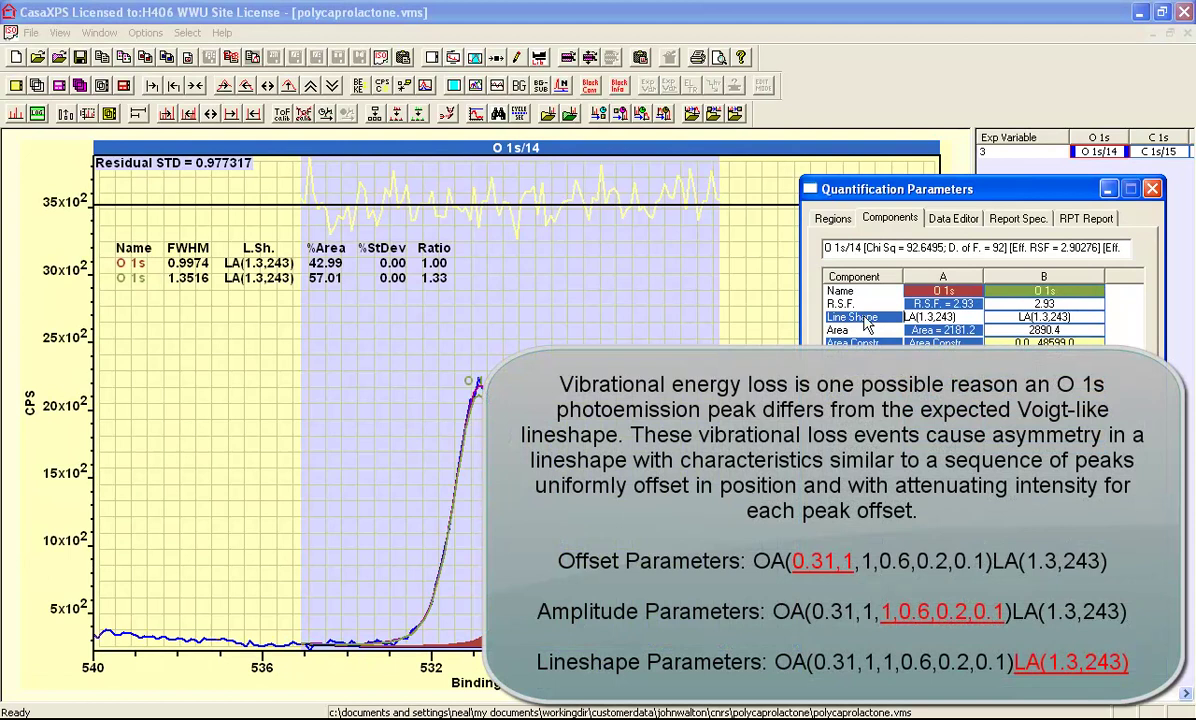
Prefix component A's LA(1.3,243) line shape with OA(0.31,1,1,0.6,0.2,0.1)
type("oa")
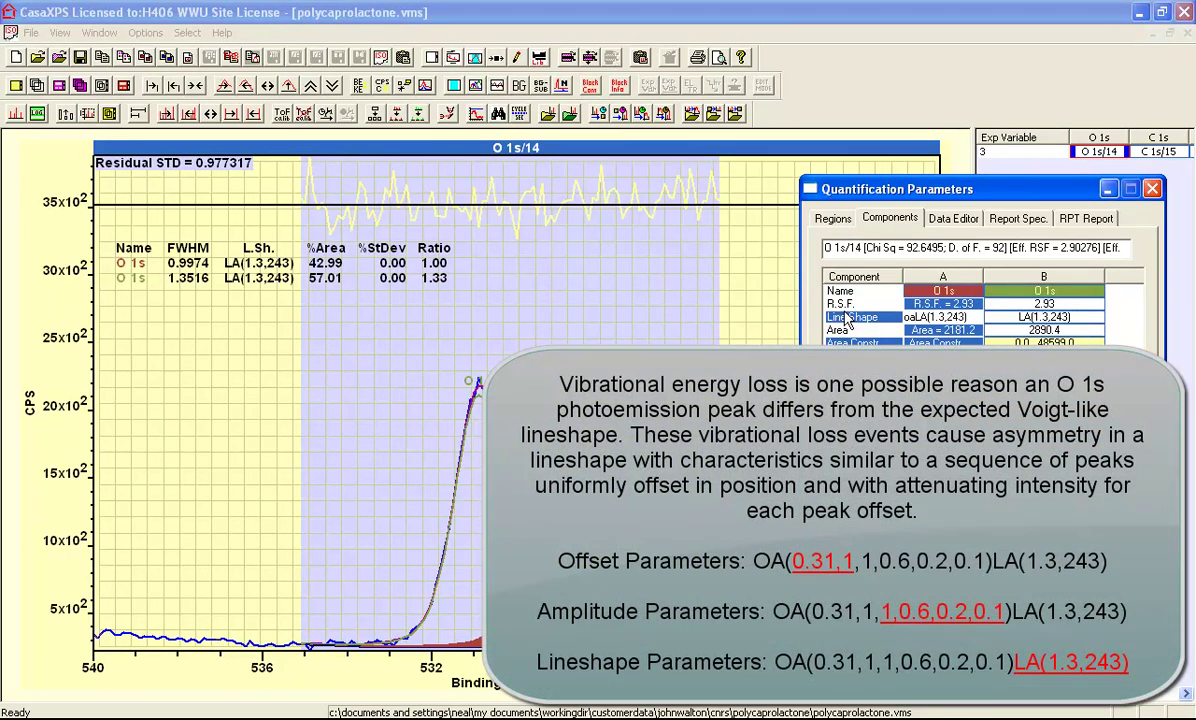
type("(0.31,")
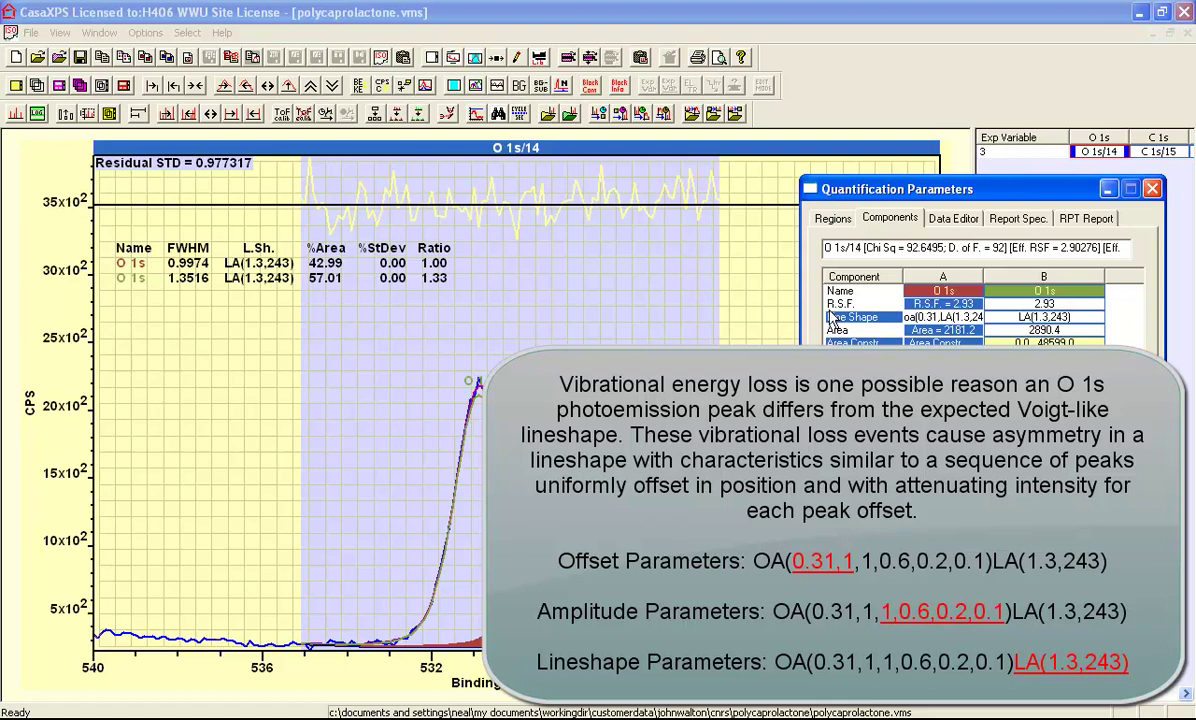
type("1,")
type("0")
key("BackSpace")
type("1,0.6,0.2,0")
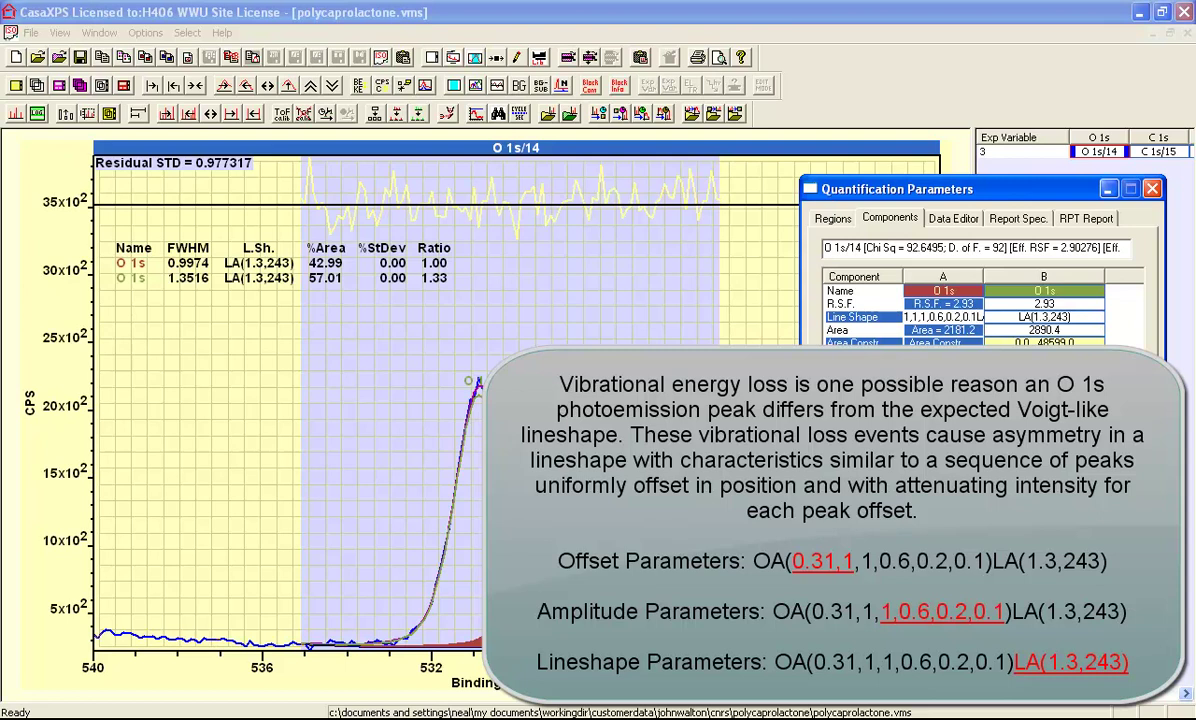
type(".1")
Apply A's asymmetric line shape, drag its peak to about 527.5 eV, and begin re-editing it
key("Return")
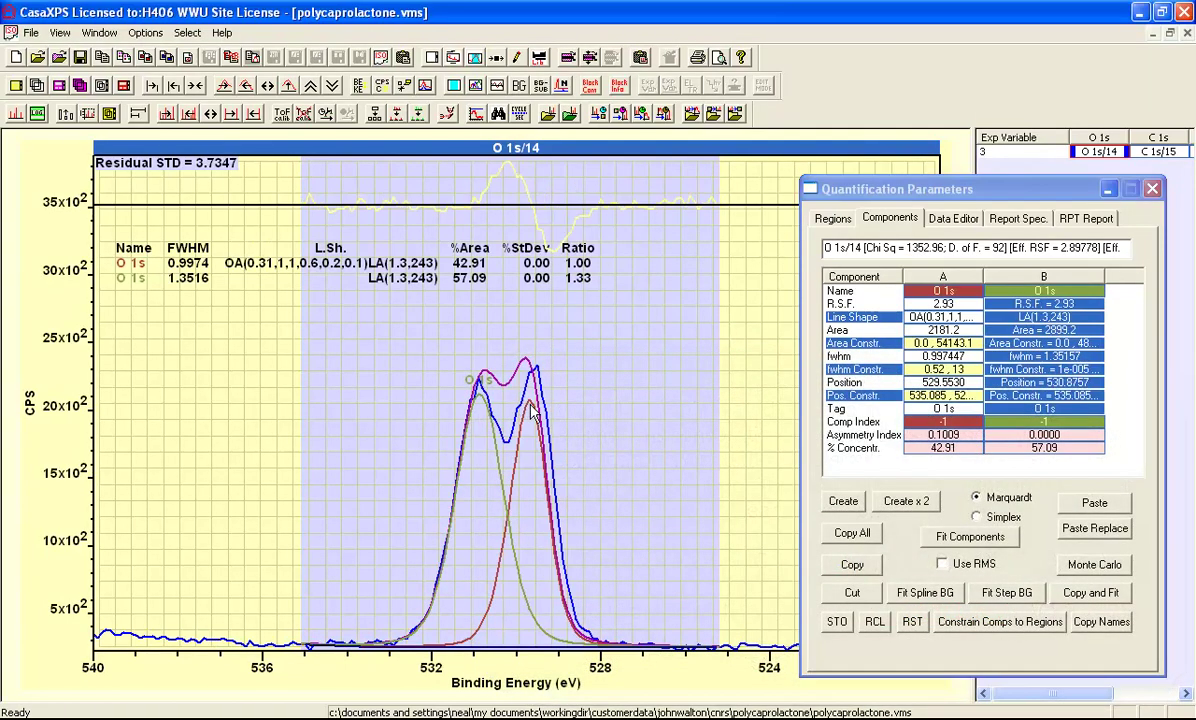
left_click_drag(558, 388, 603, 320)
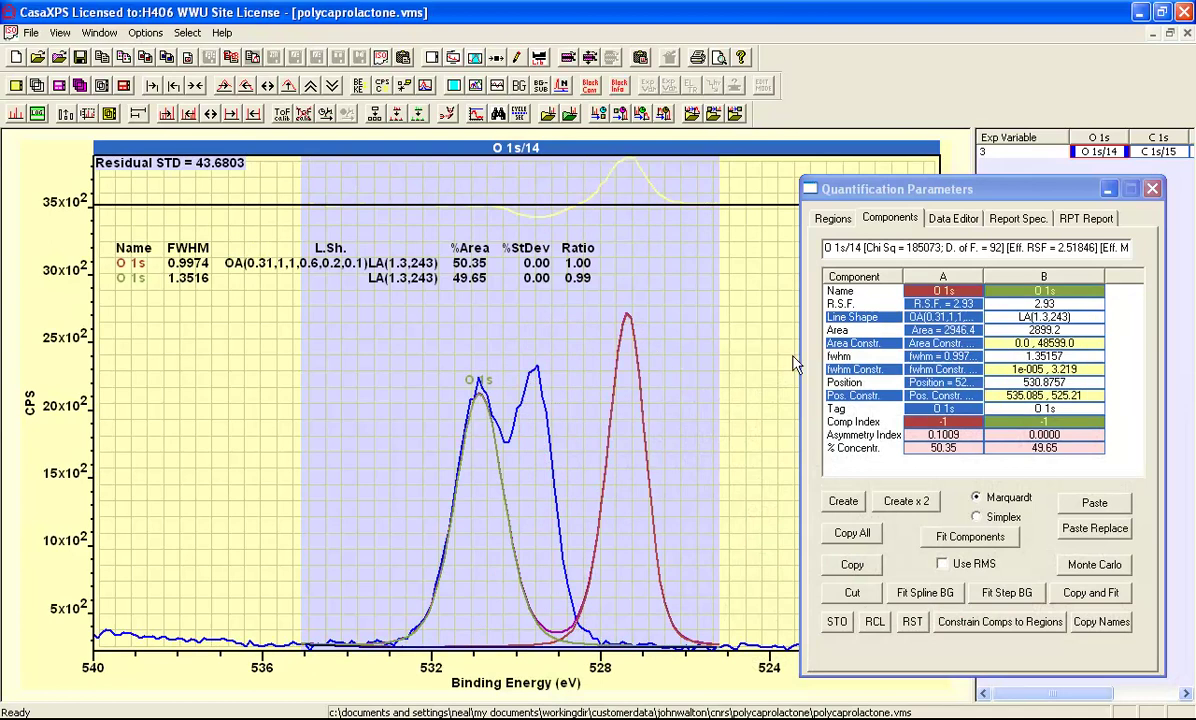
left_click(951, 332)
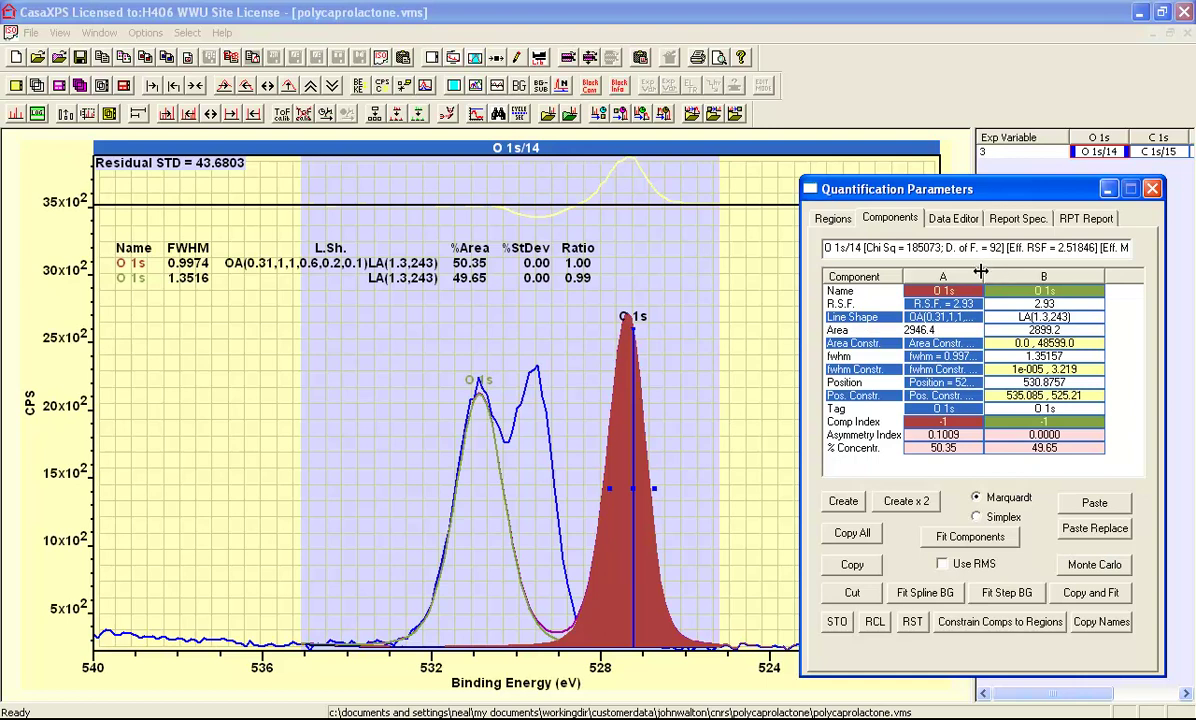
left_click_drag(984, 276, 1037, 281)
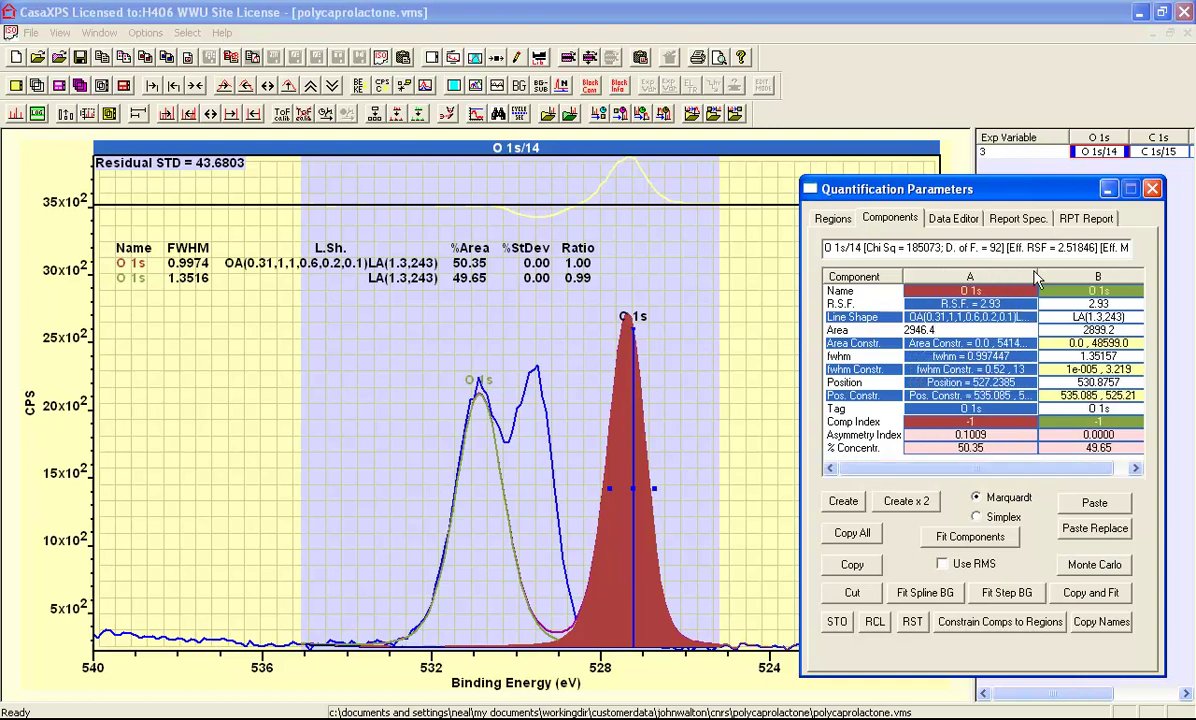
left_click(941, 316)
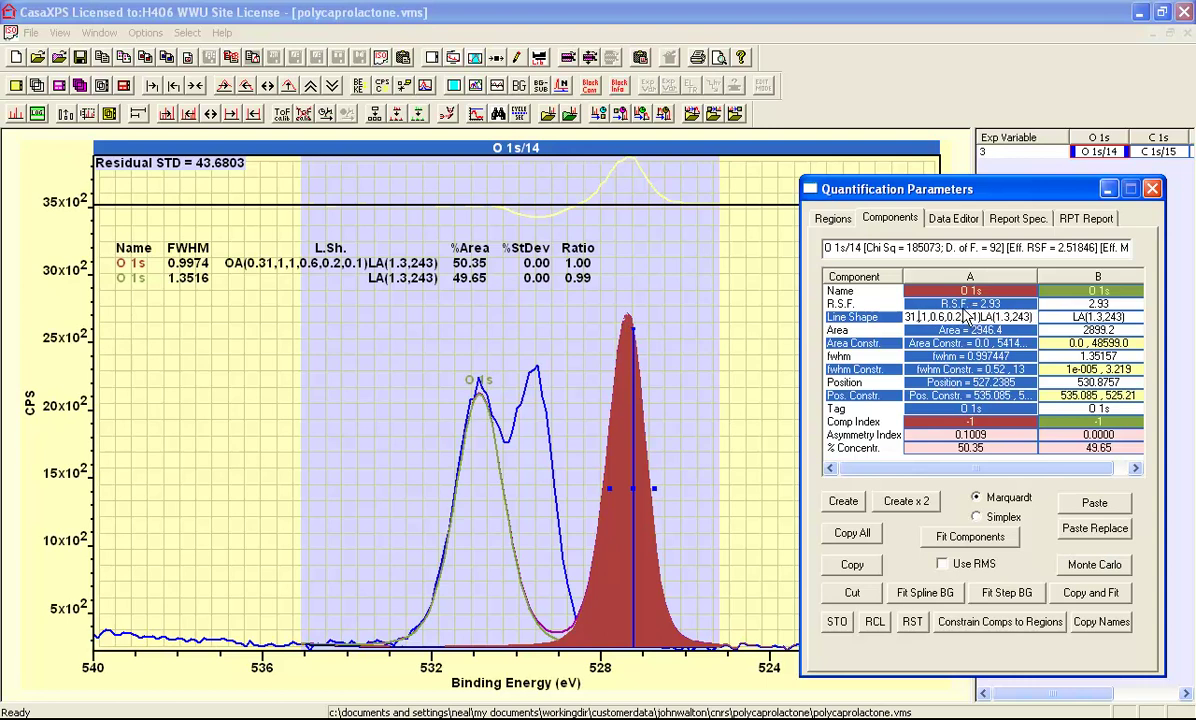
type("0,")
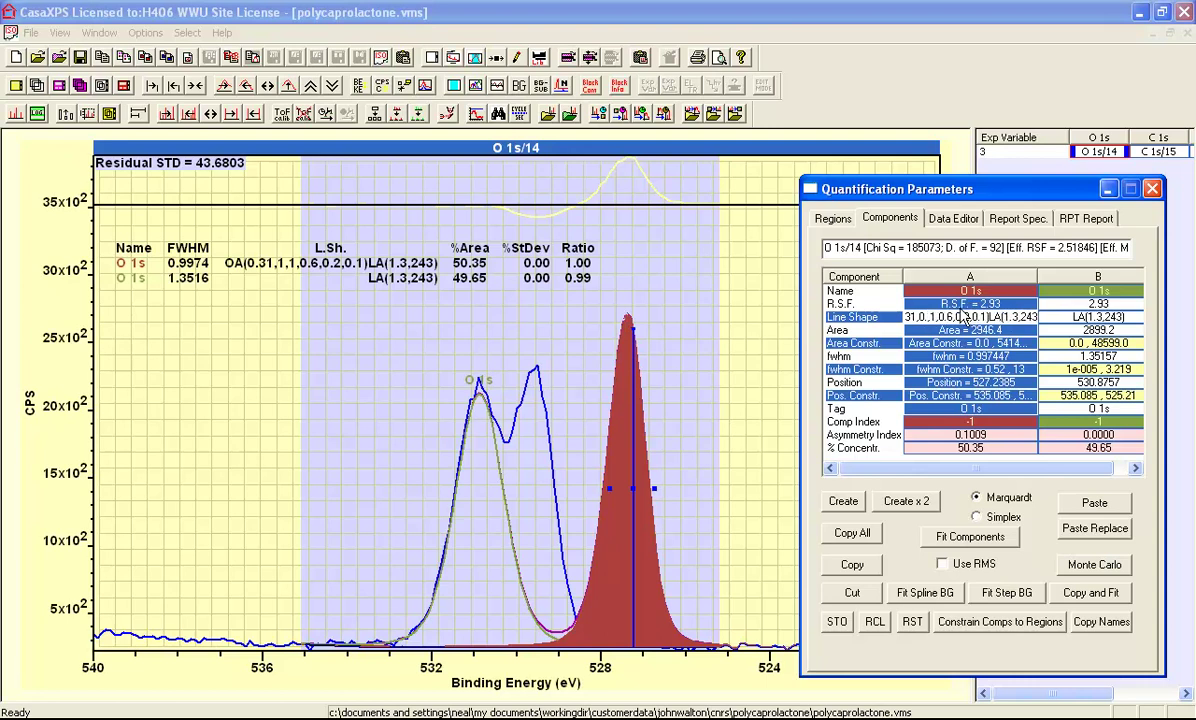
Apply the trial 0.2 offset to component A's line shape and drag its peak taller
key("Return")
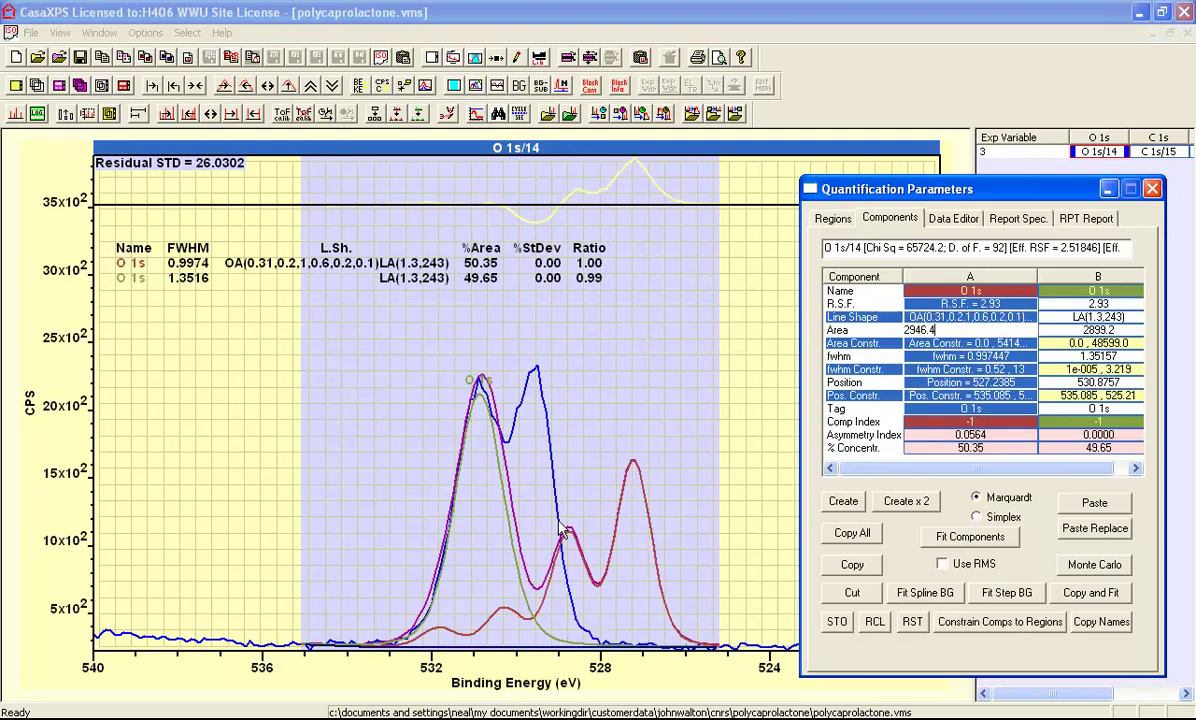
left_click_drag(632, 462, 645, 322)
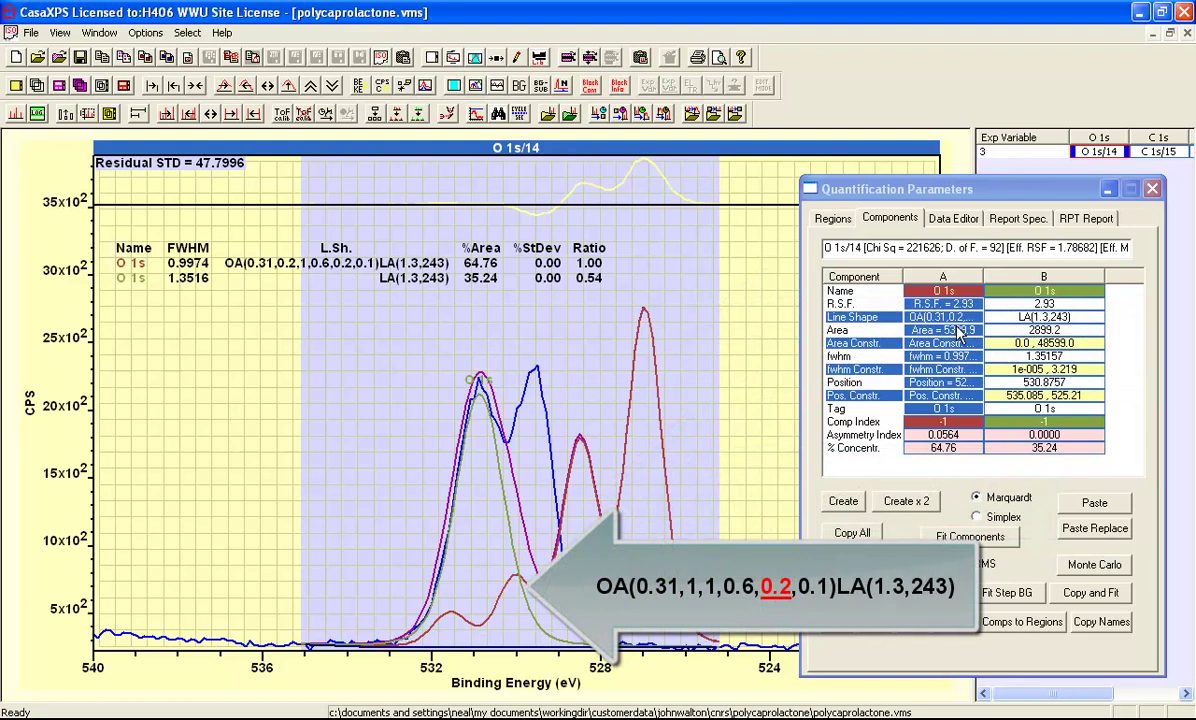
left_click(940, 355)
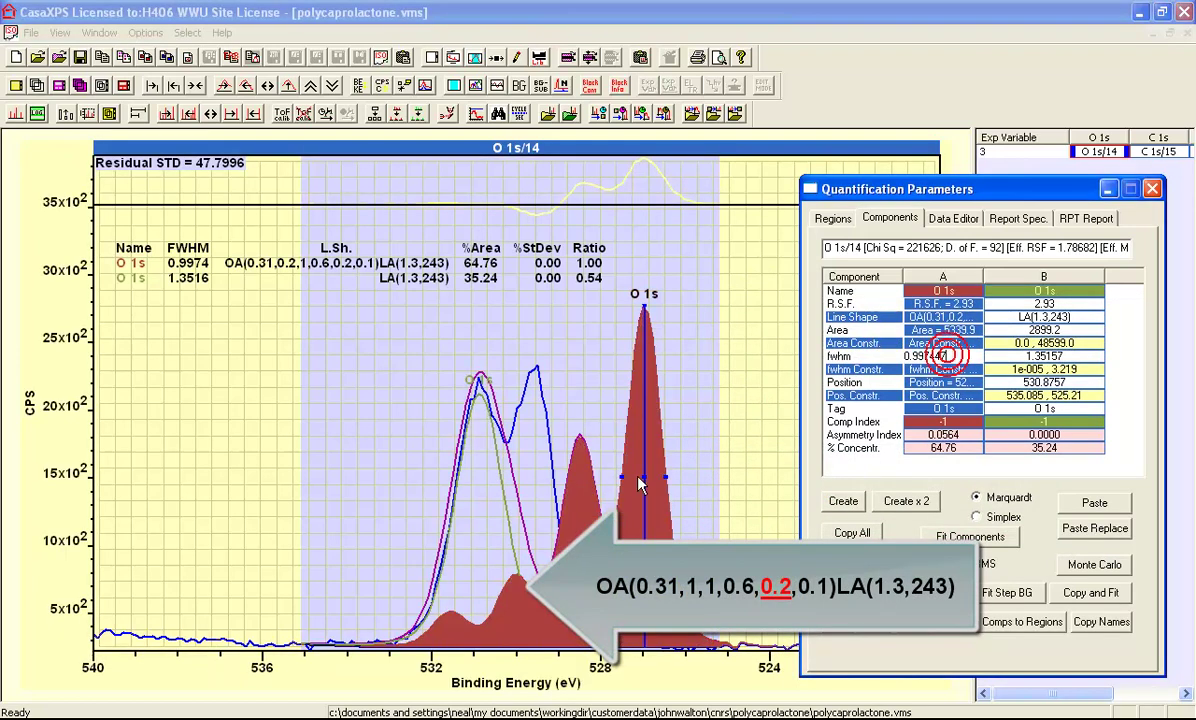
Delete the 0.2 offset, restoring component A to OA(0.31,1,1,0.6,0.2,0.1)LA(1.3,243)
left_click_drag(982, 270, 1112, 273)
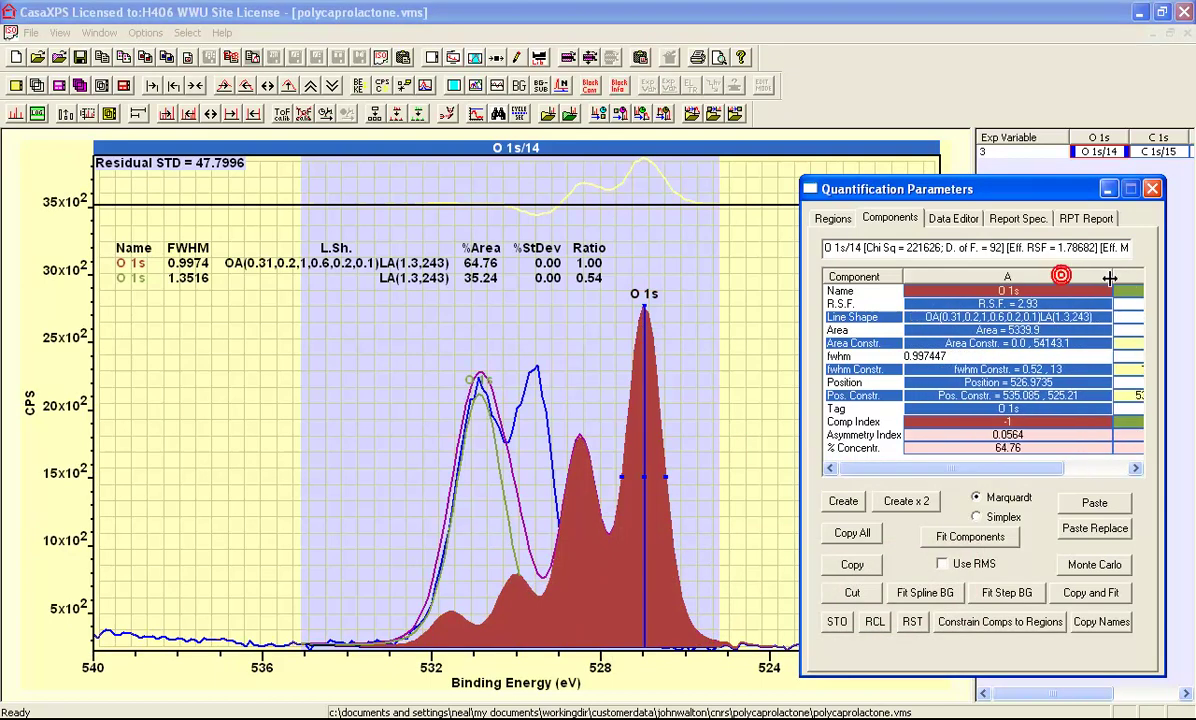
left_click(1096, 317)
left_click_drag(1096, 317, 1013, 317)
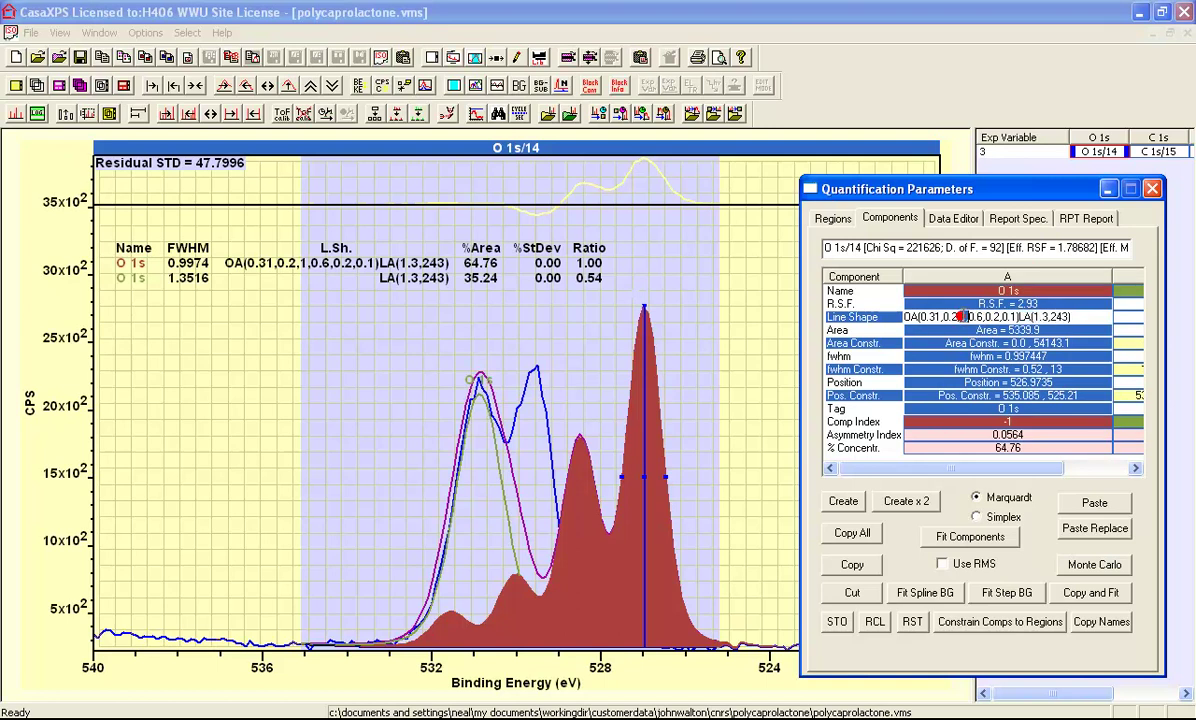
left_click_drag(960, 316, 1017, 316)
left_click(941, 316)
key("Delete")
key("Delete")
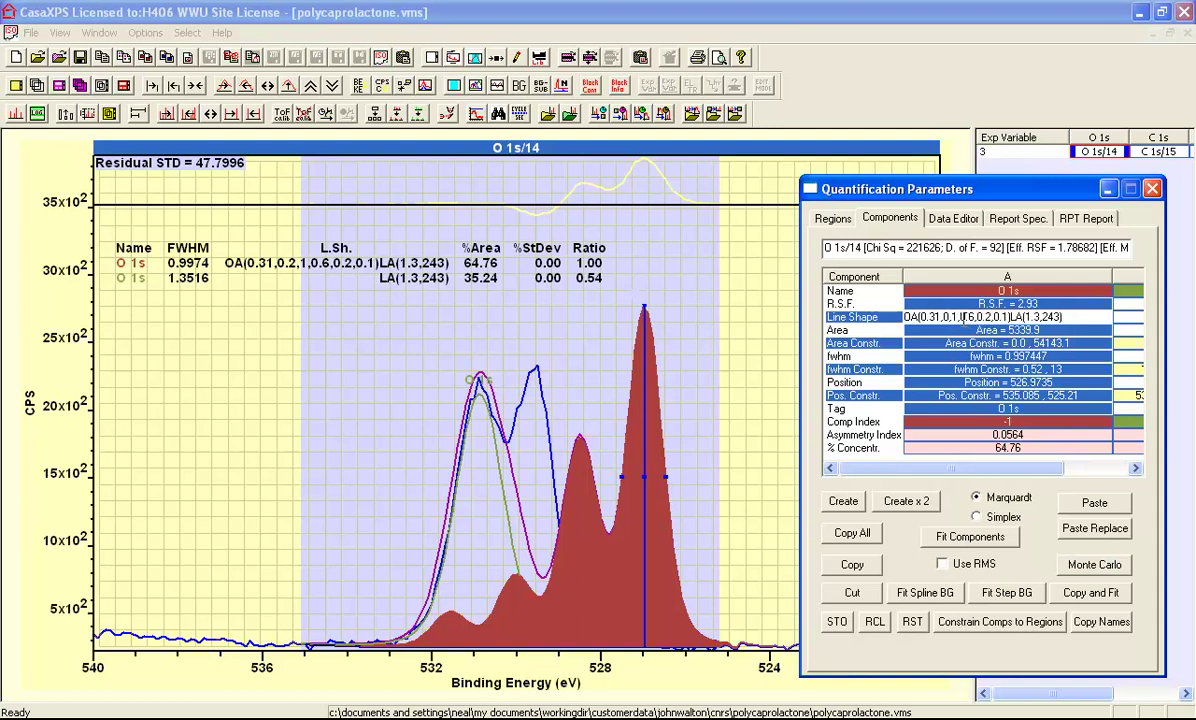
Restore component A's asymmetric line shape and refit the O 1s components
type("1,0")
left_click(963, 329)
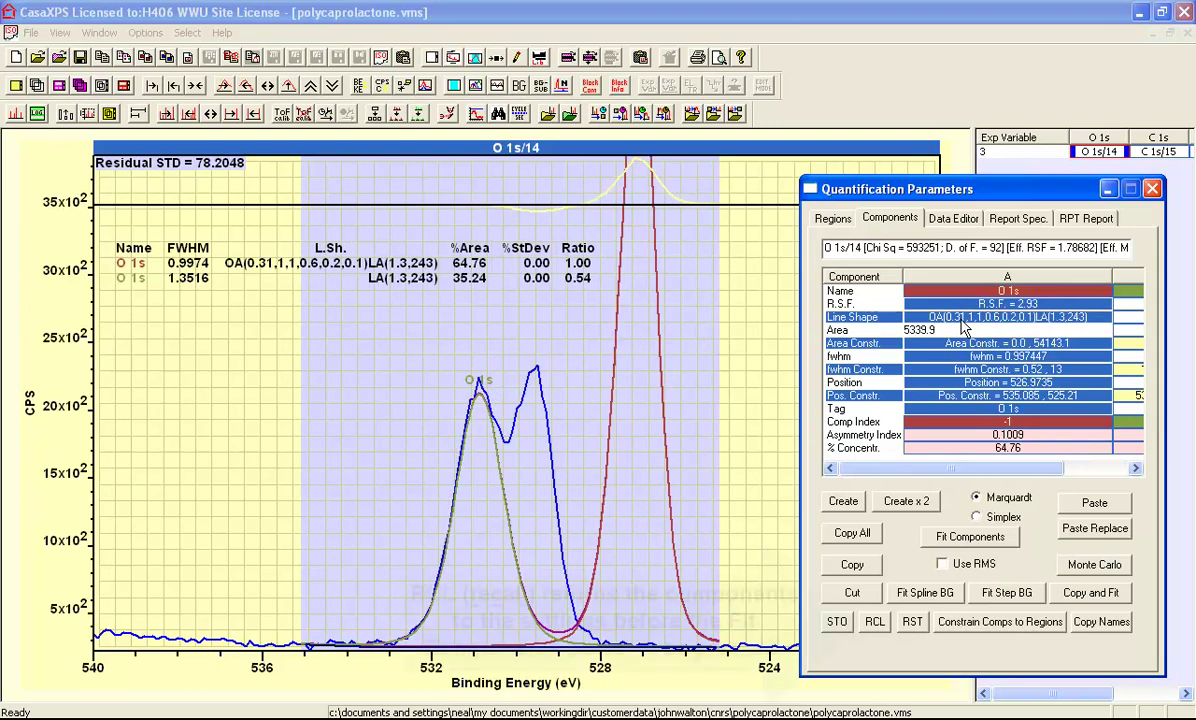
left_click(960, 537)
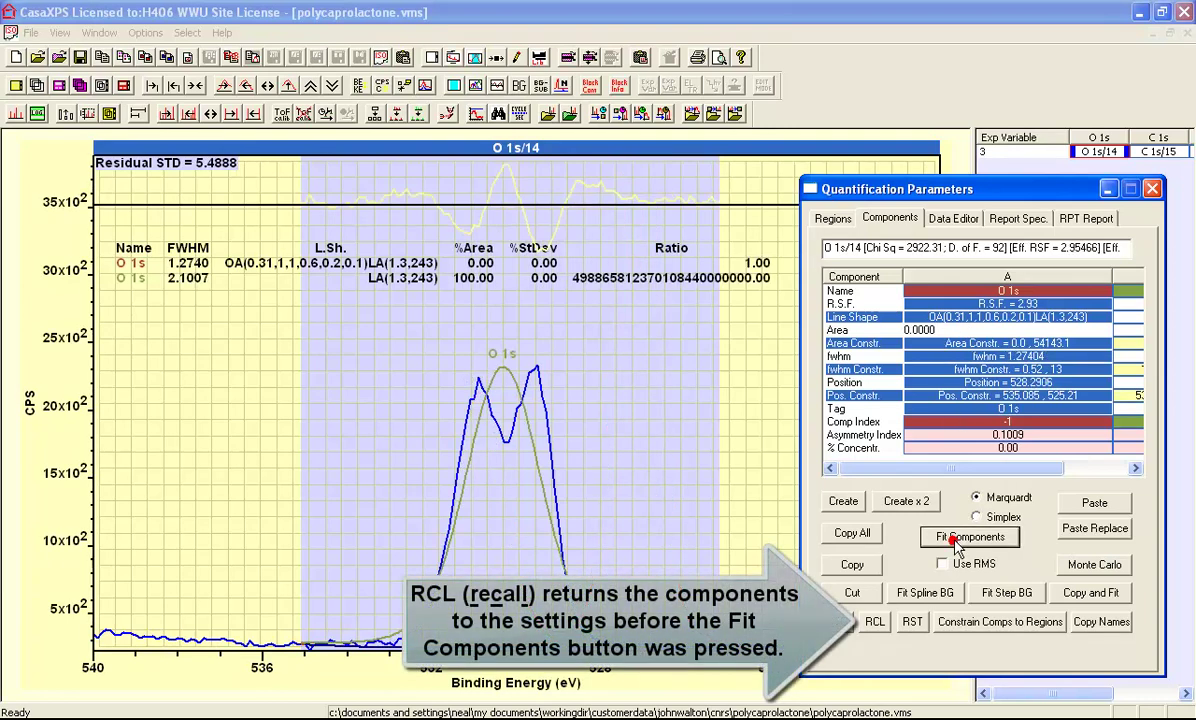
Revert the fit, move component A back under the data near 529.5 eV, and refit
left_click(874, 621)
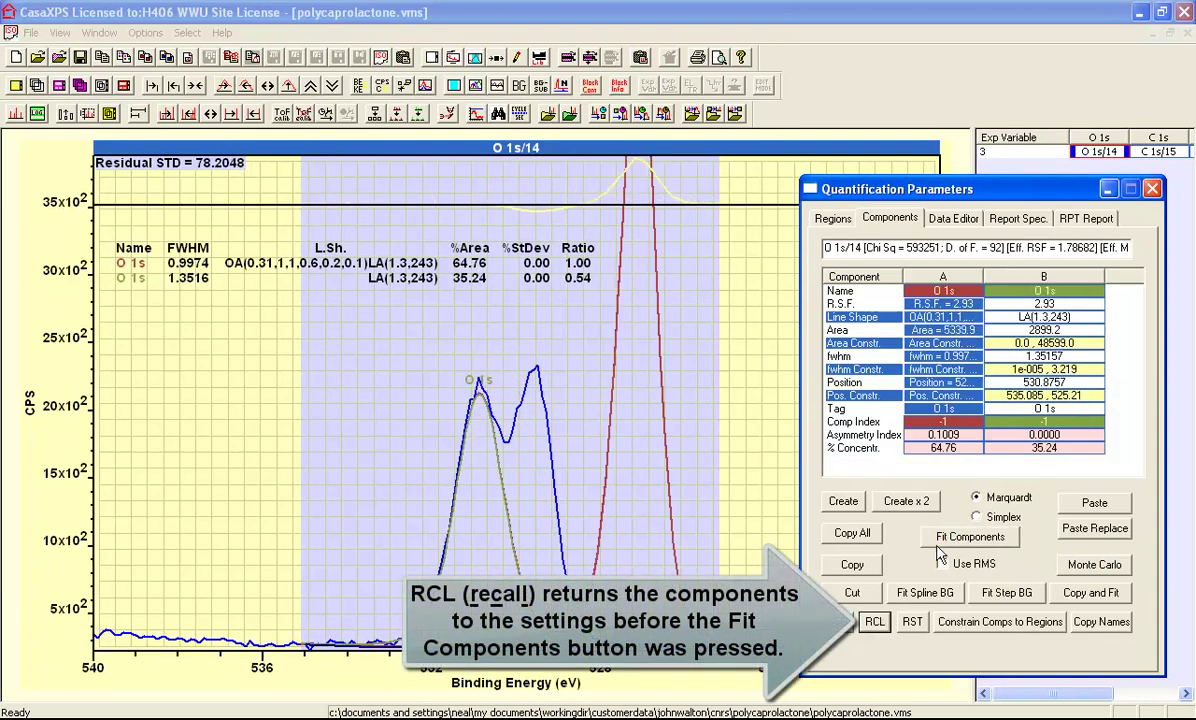
left_click(311, 87)
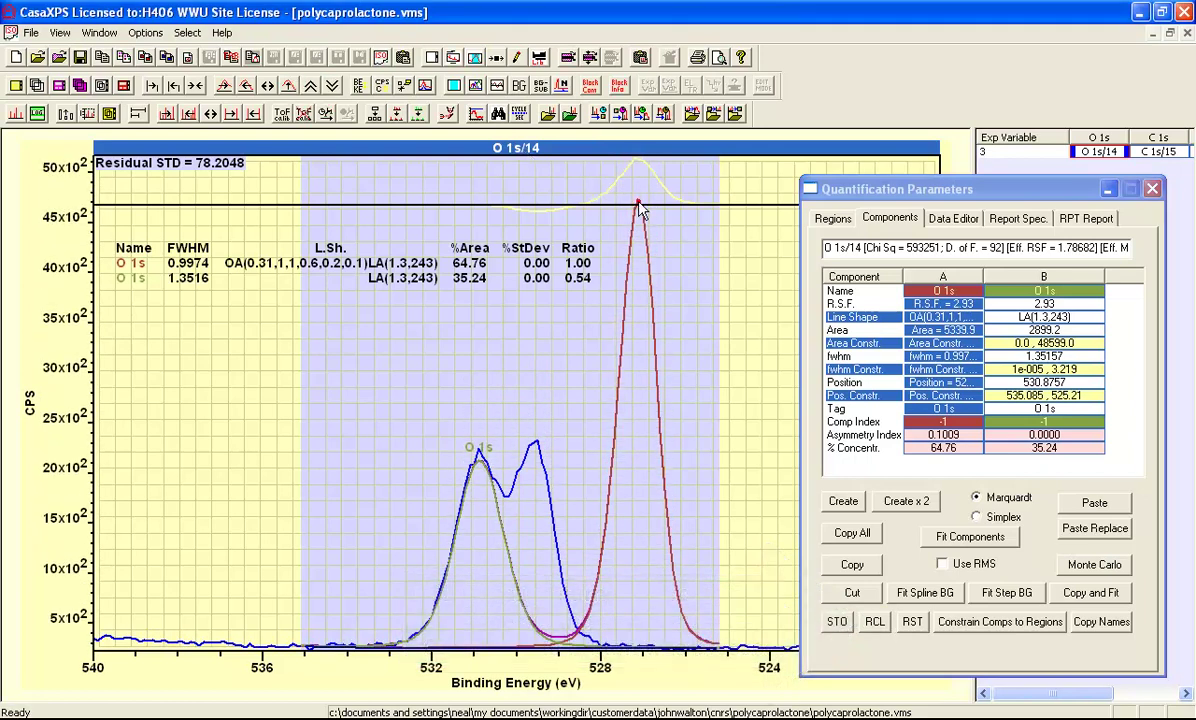
left_click_drag(637, 204, 536, 458)
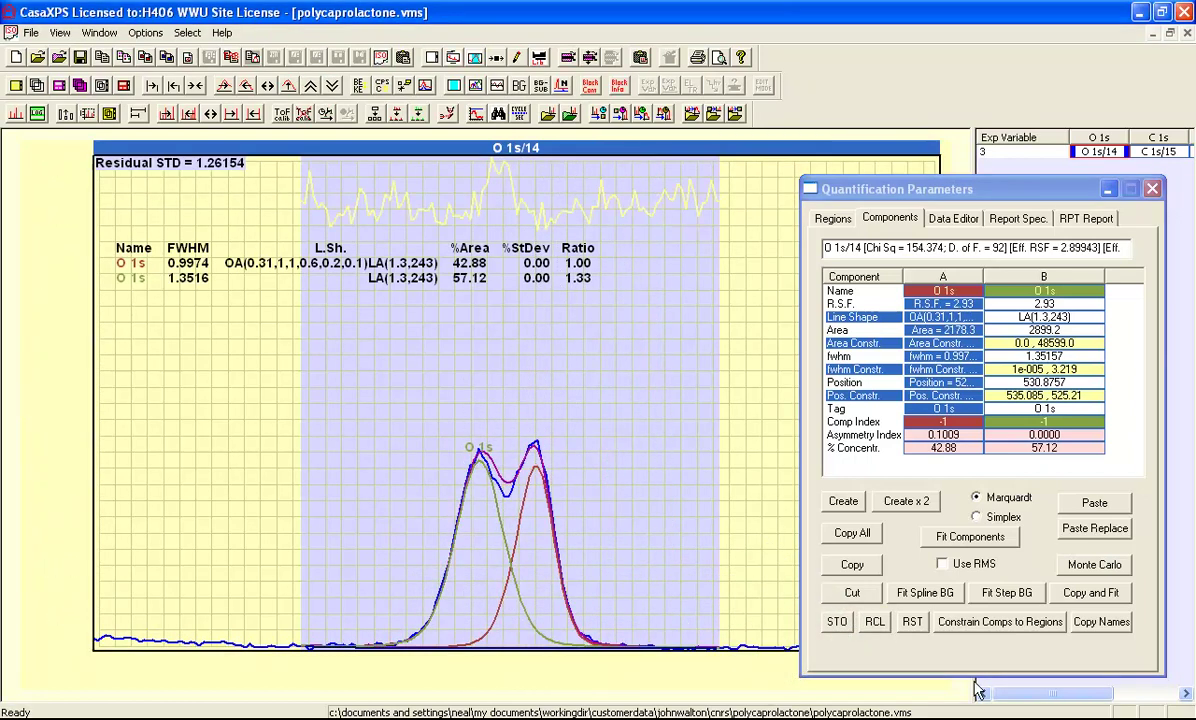
left_click(955, 538)
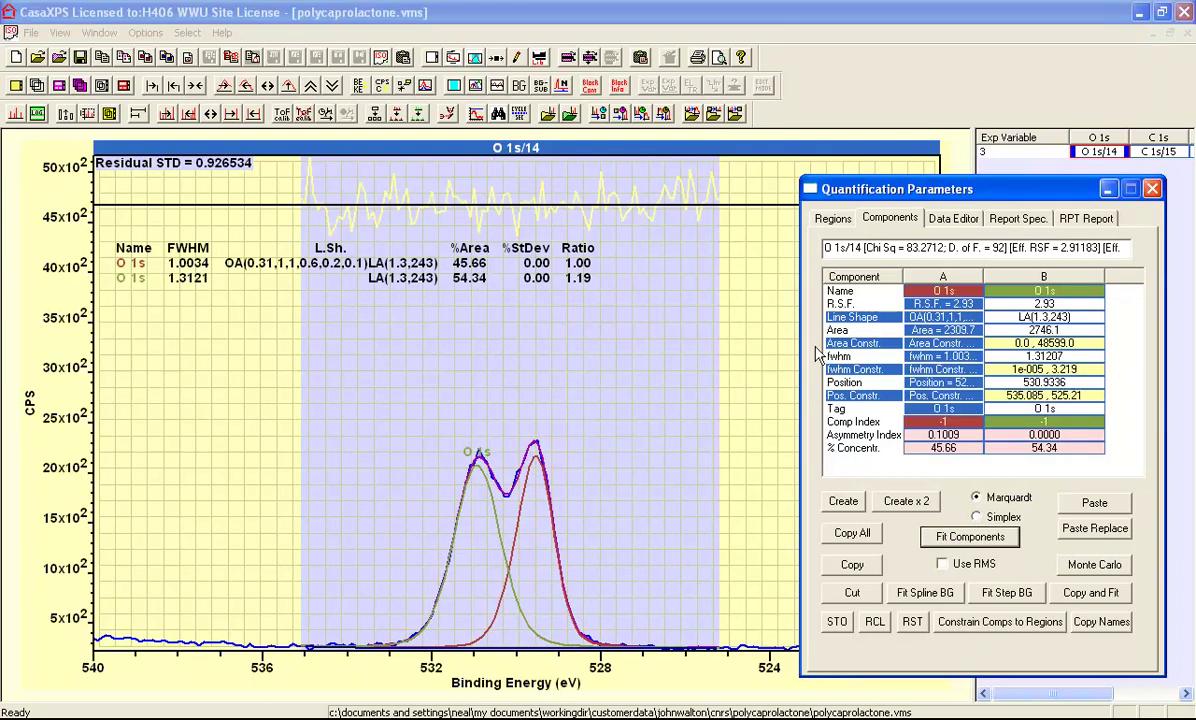
Copy component A's OA line shape to both components and refit, giving areas 49.24%/50.76%
left_click(944, 318)
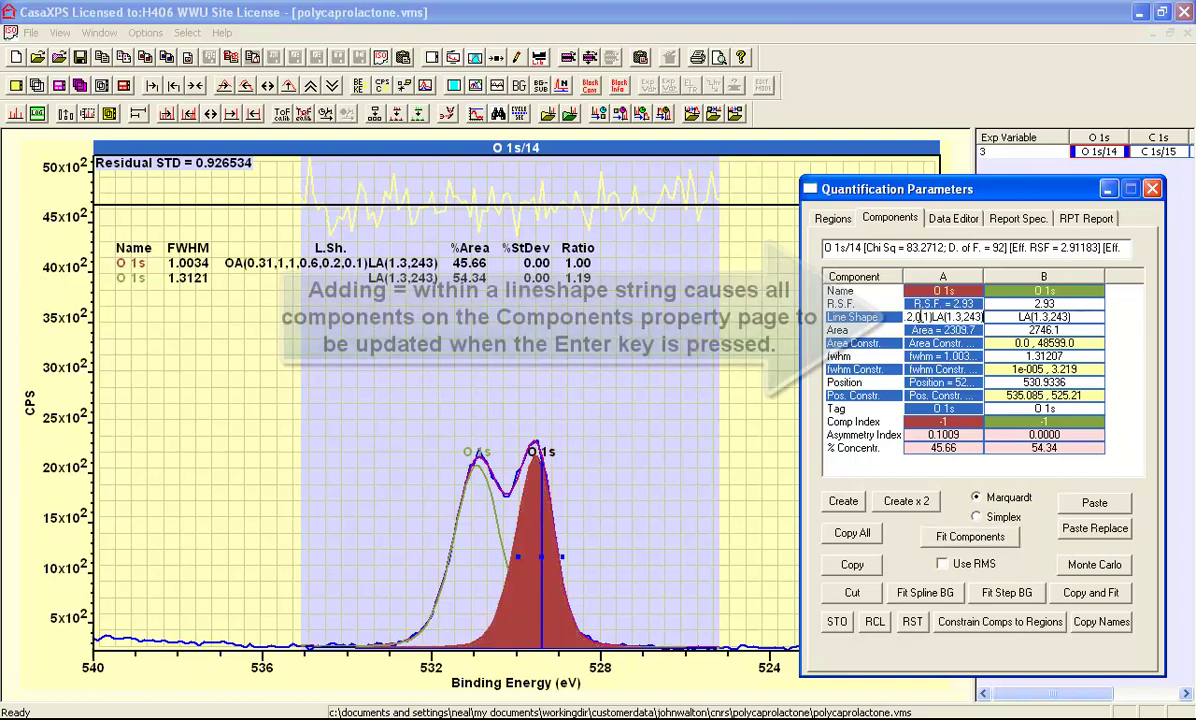
type("=")
key("Return")
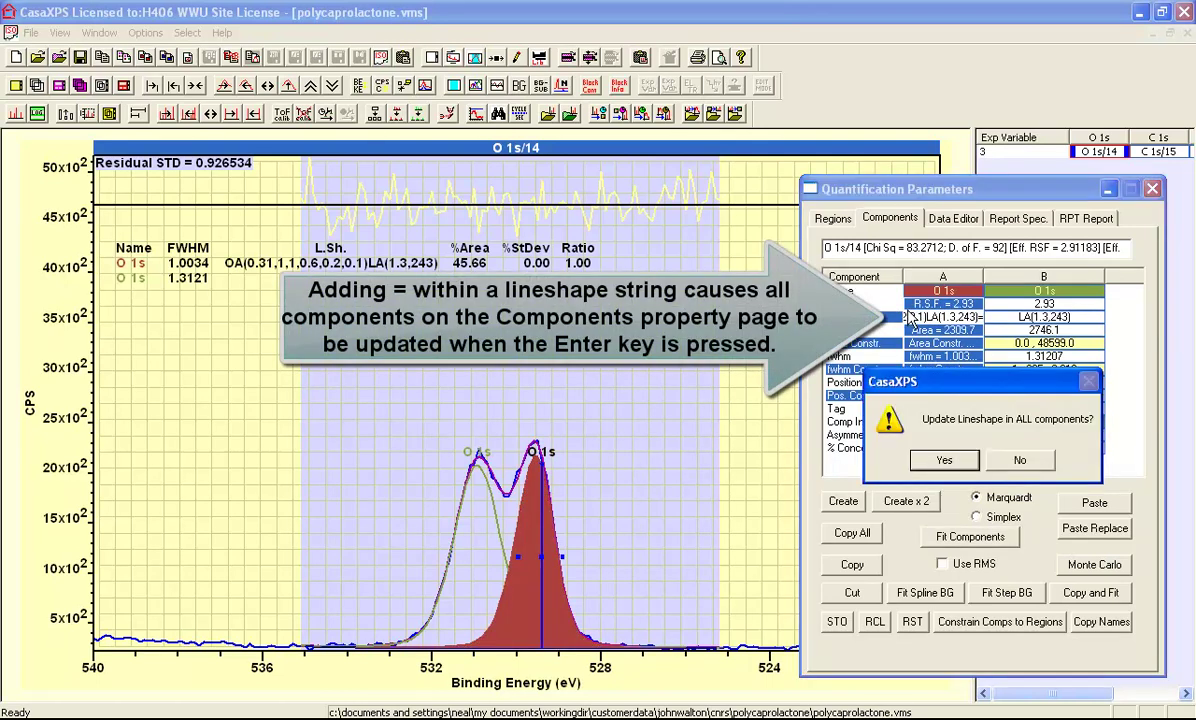
key("Return")
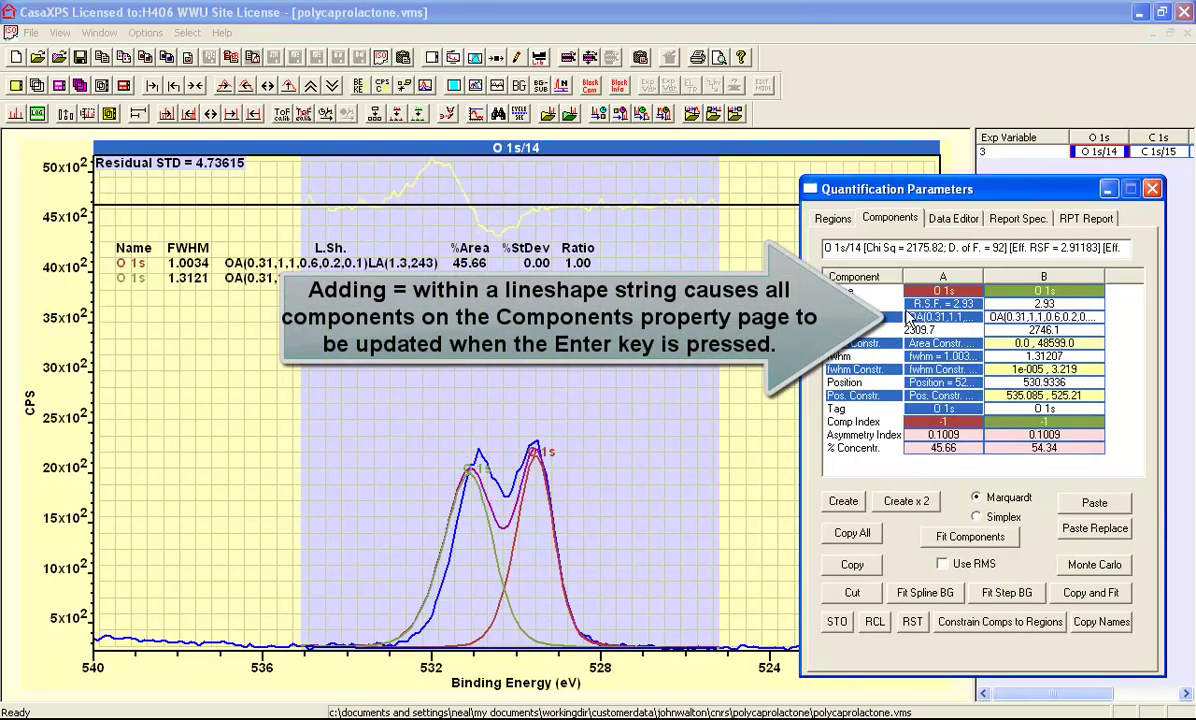
left_click(946, 538)
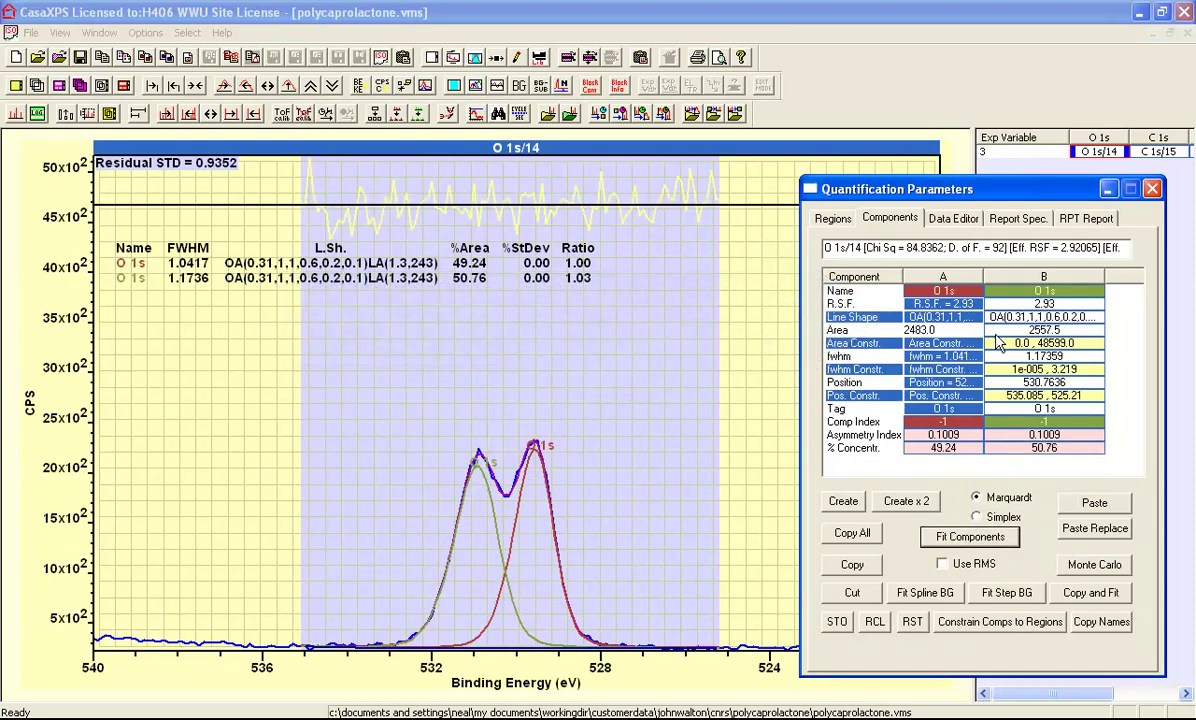
left_click_drag(983, 277, 1049, 277)
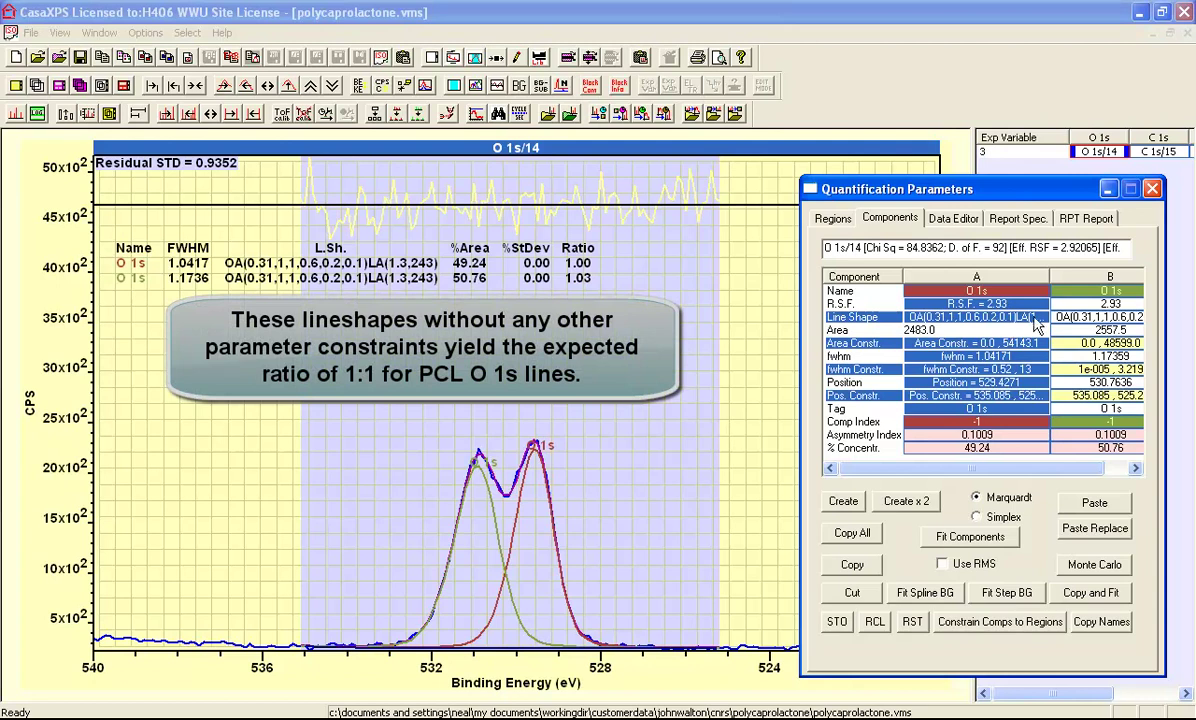
Set component B's line shape to LA(1,3,443) and refit, giving areas 49.66%/50.34%
left_click_drag(1049, 277, 1022, 267)
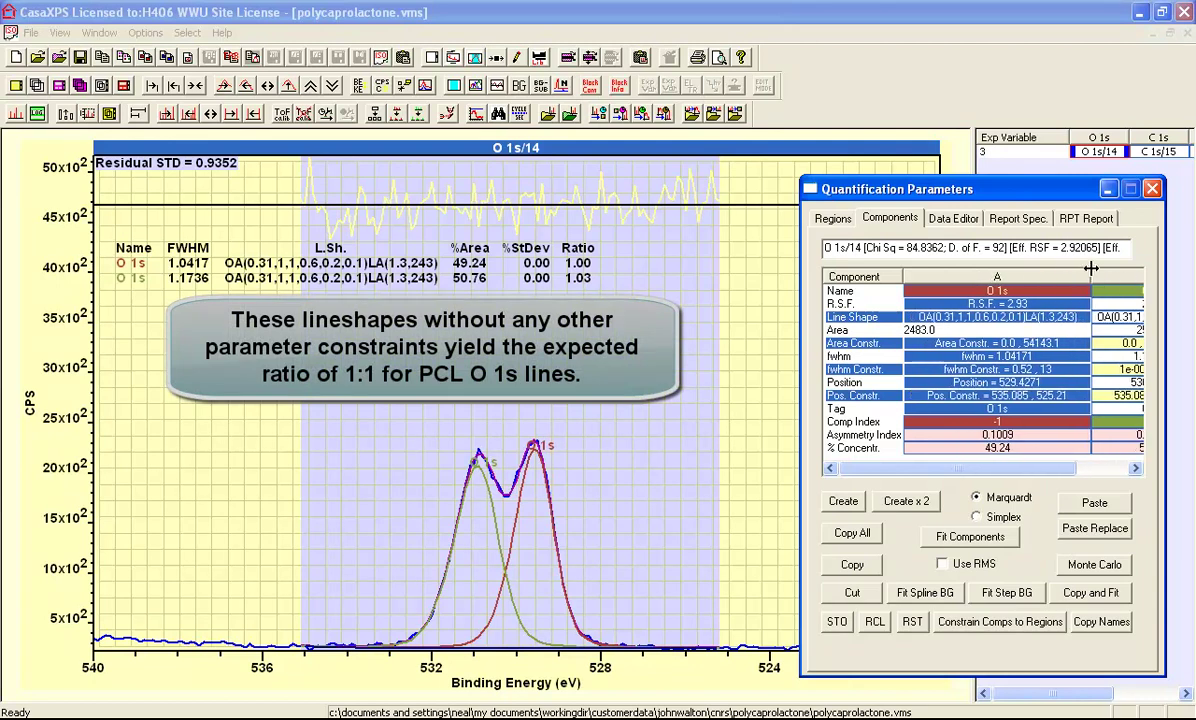
left_click_drag(985, 467, 1080, 474)
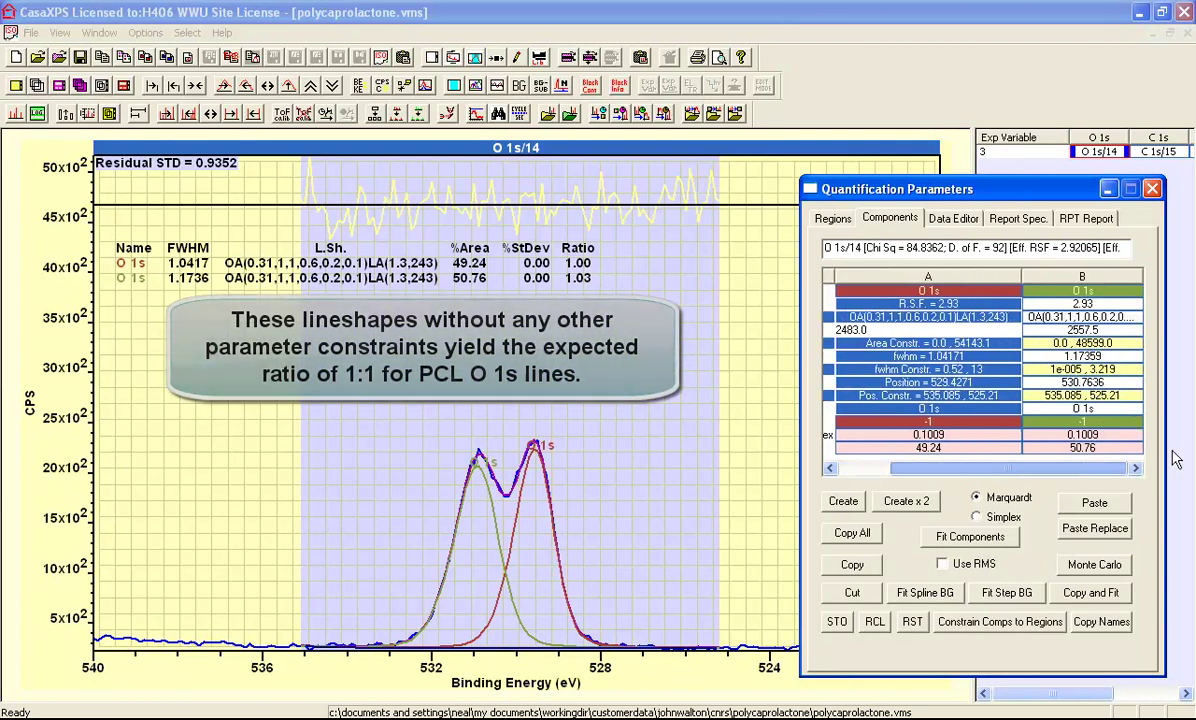
left_click_drag(1022, 276, 943, 276)
mouse_move(1065, 276)
left_mouse_down()
mouse_move(1143, 272)
mouse_move(1113, 276)
left_mouse_up()
left_click(1092, 316)
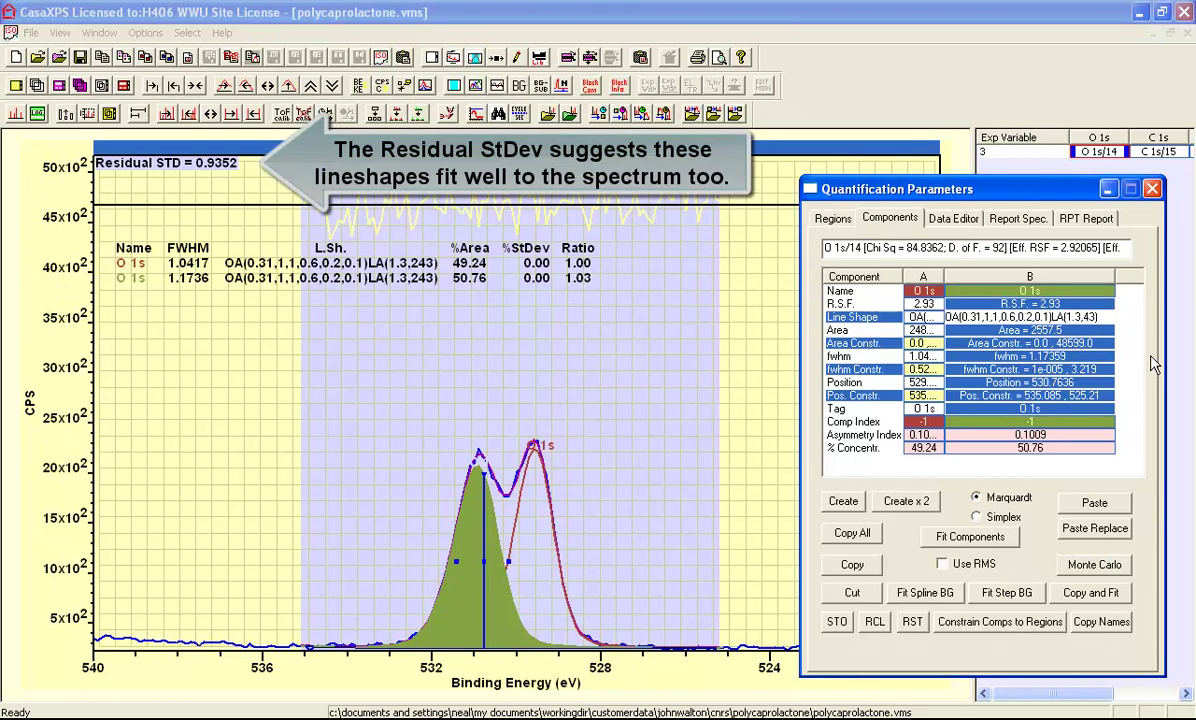
type("4")
key("Return")
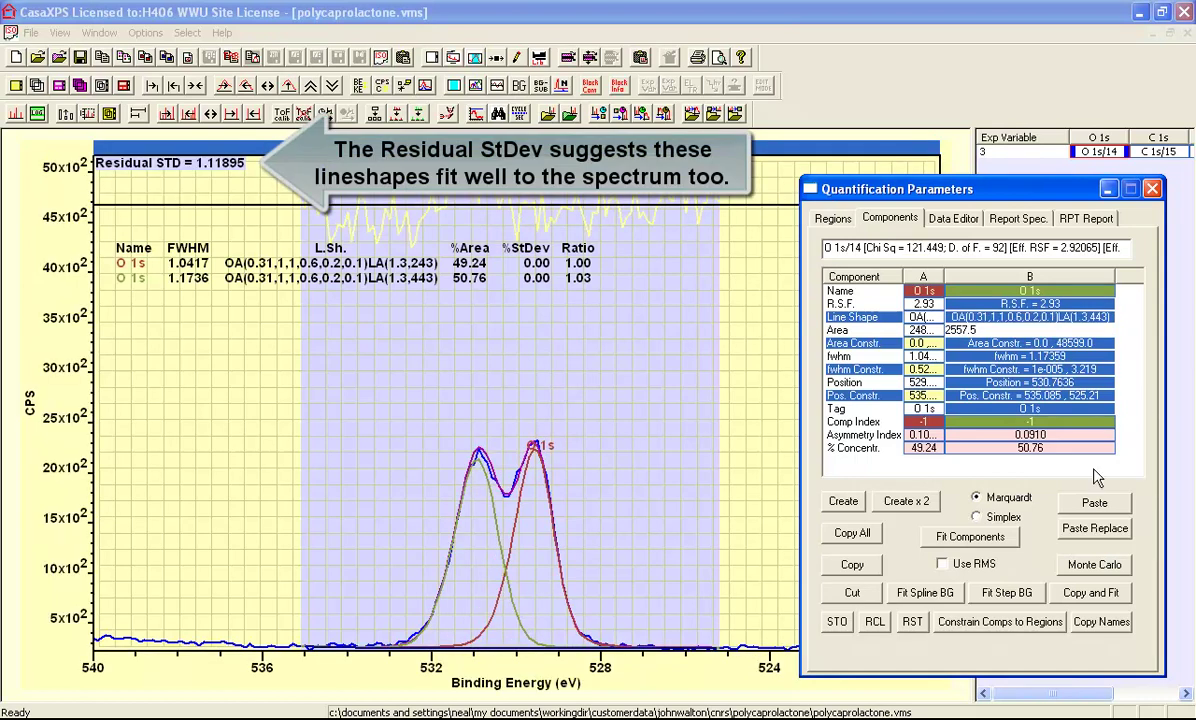
left_click(966, 536)
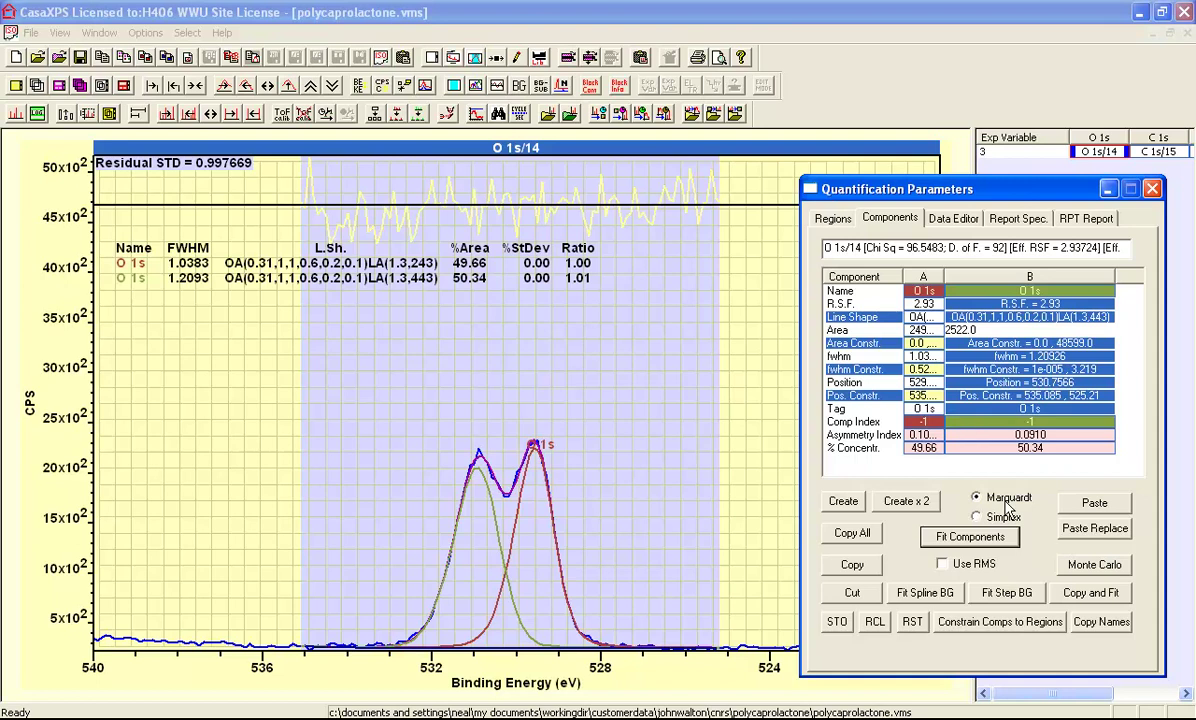
double_click(942, 276)
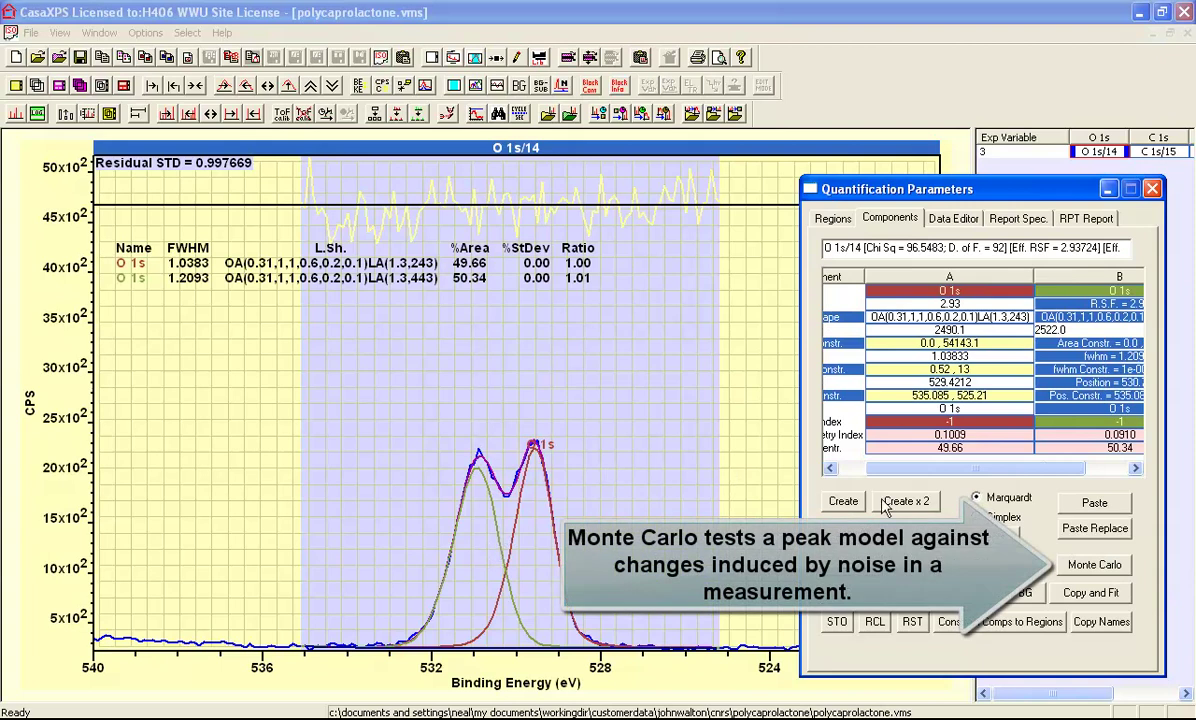
Run a Monte Carlo test on the fit, yielding 1.81 %StDev per component, and close its results
left_click(1082, 567)
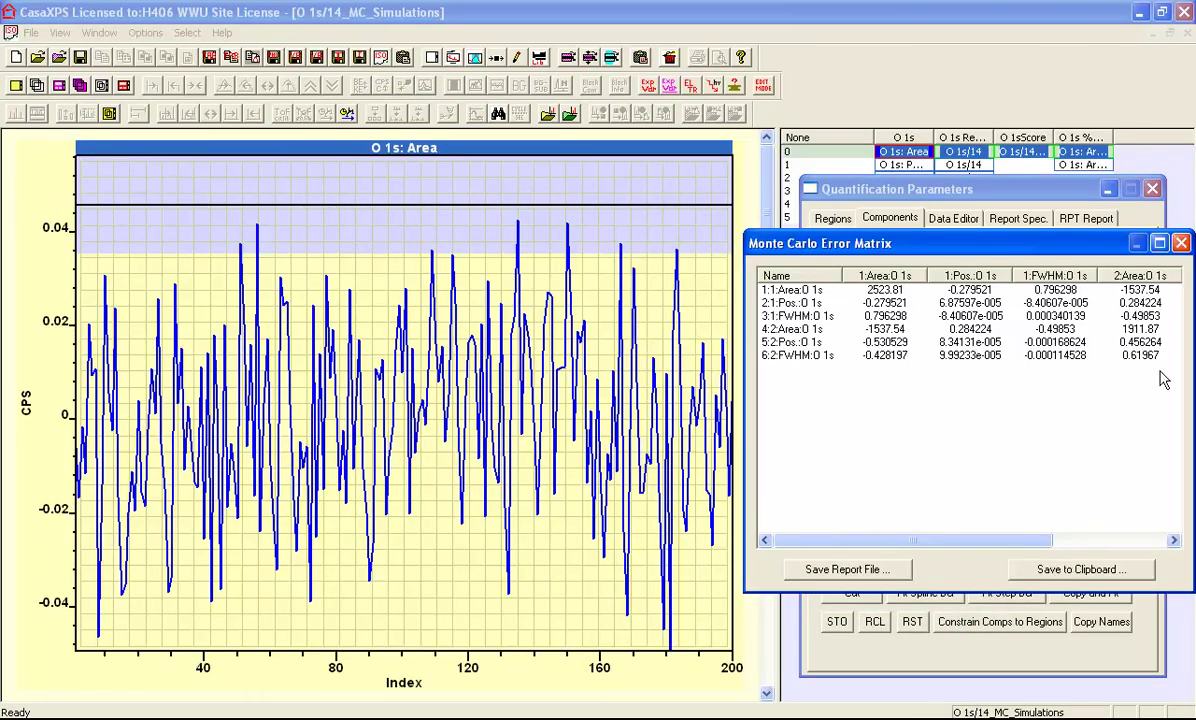
left_click(1183, 244)
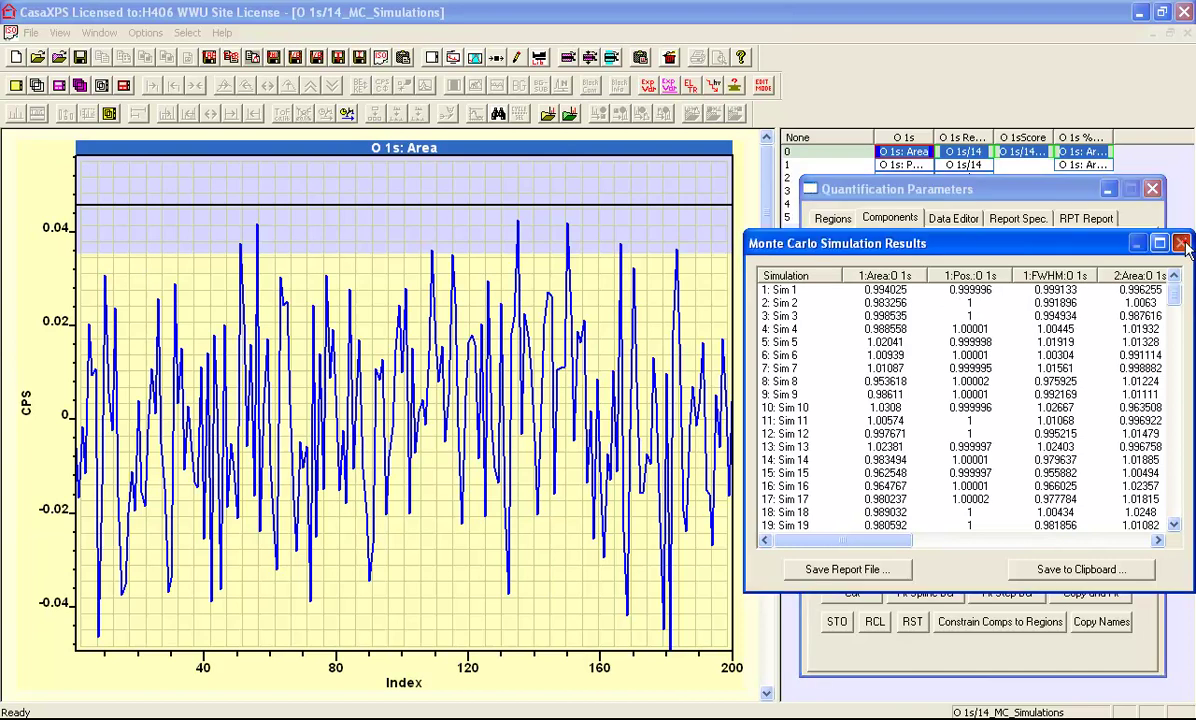
left_click(1183, 244)
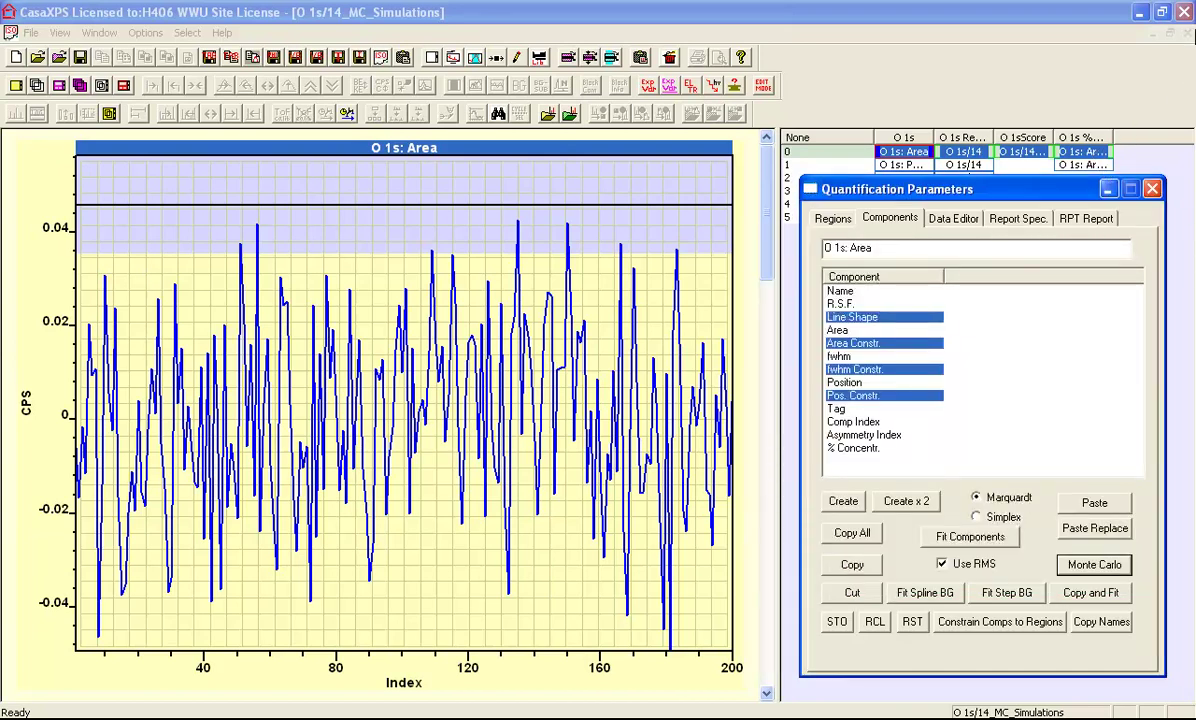
left_click(1188, 34)
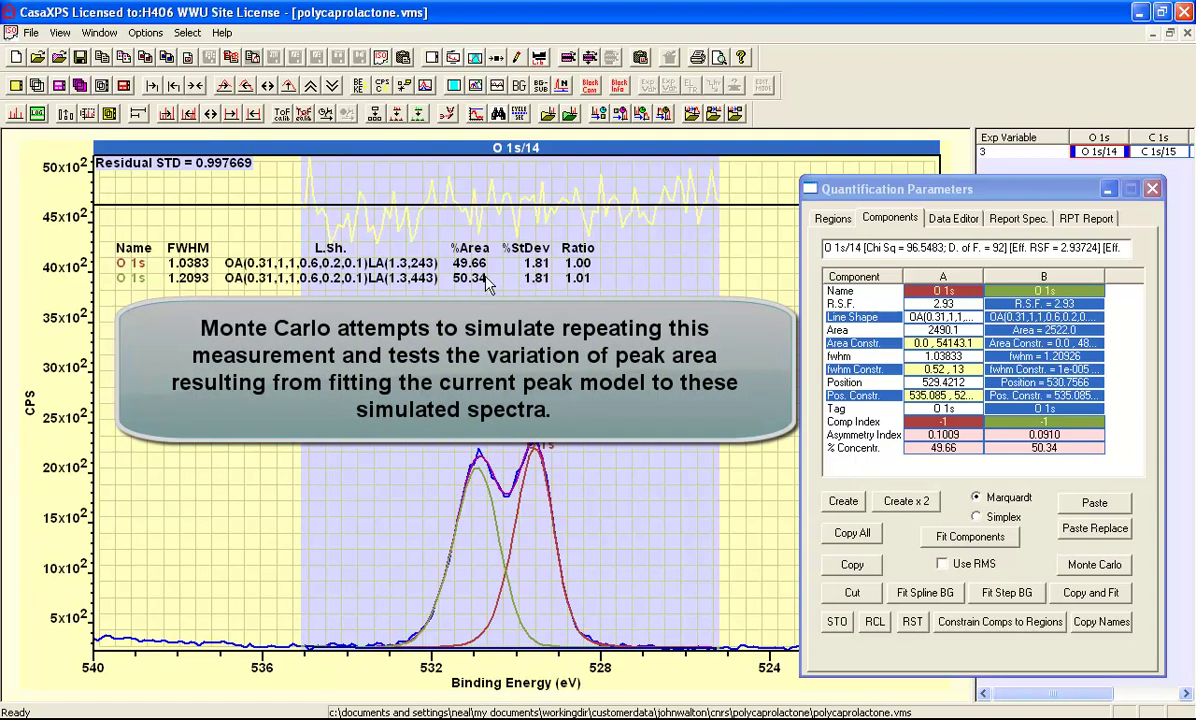
Refit the O 1s components three times to confirm convergence, resetting %StDev to 0.00
left_click(950, 538)
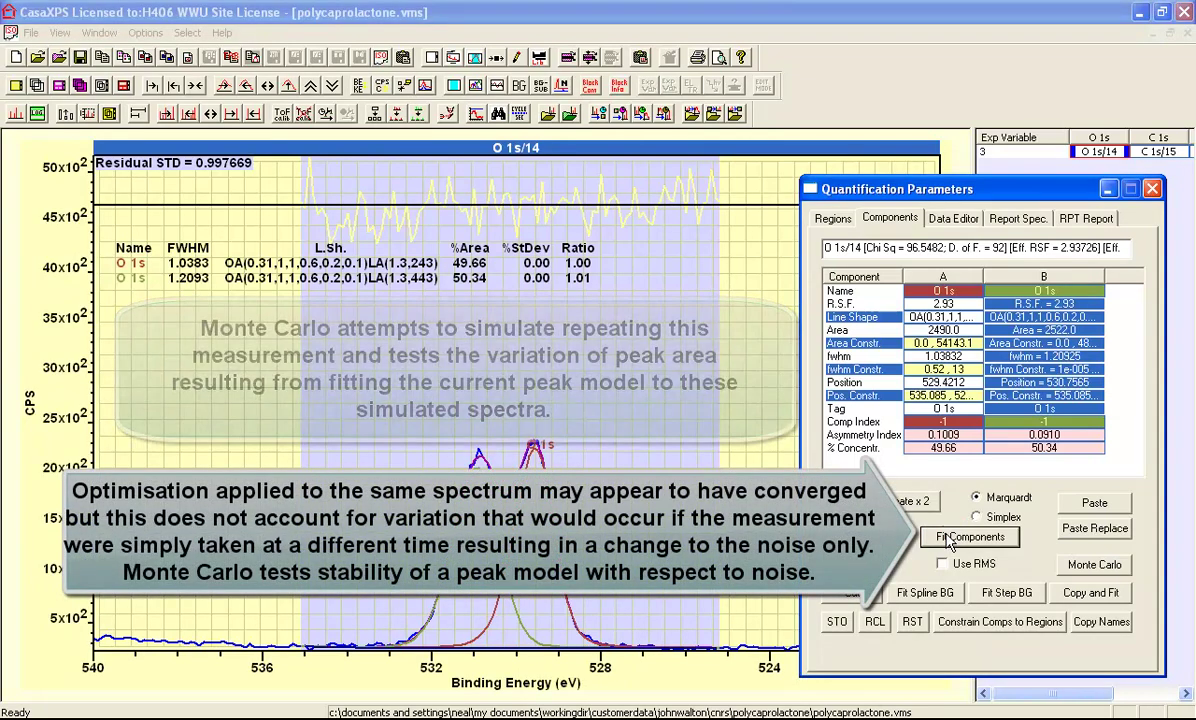
left_click(950, 538)
left_click(950, 538)
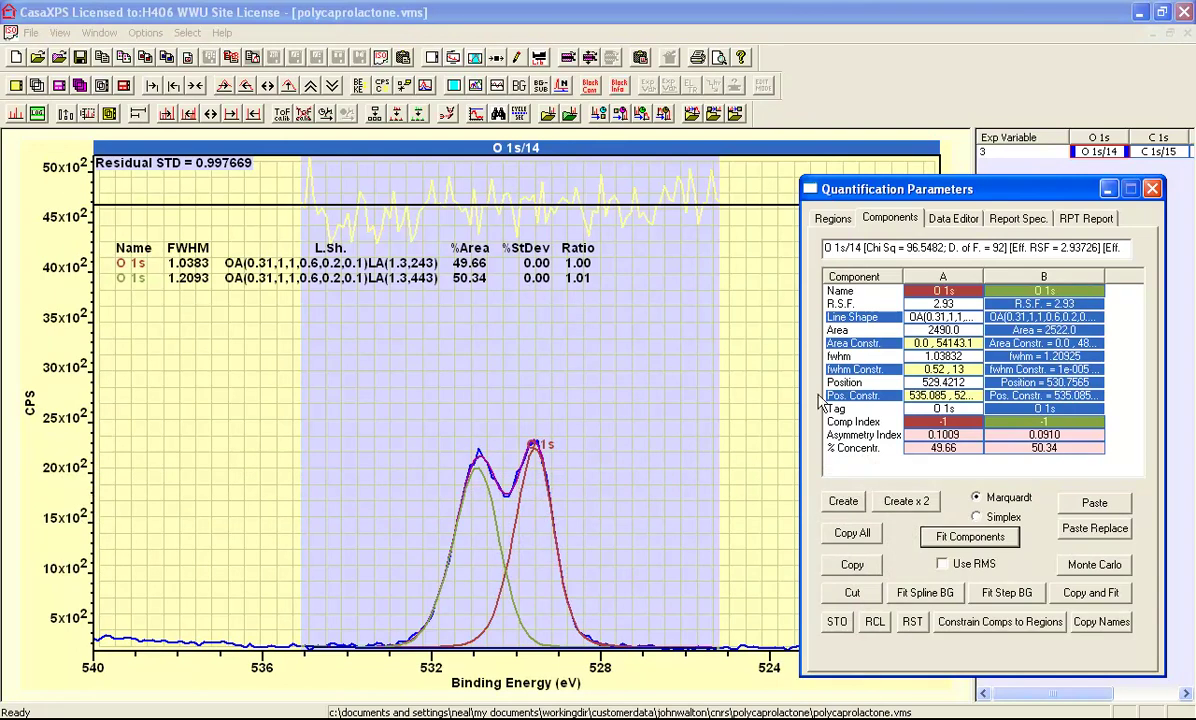
Constrain component B's FWHM to a*1.165
left_click(1075, 369)
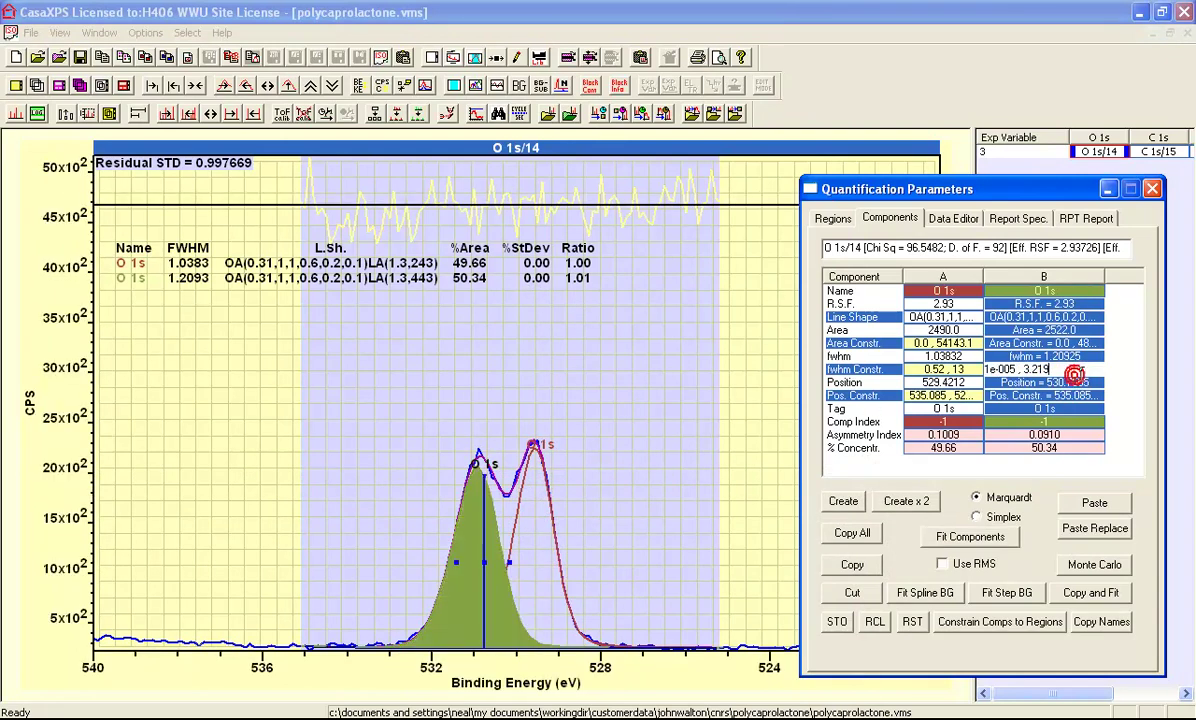
type("a*1.165")
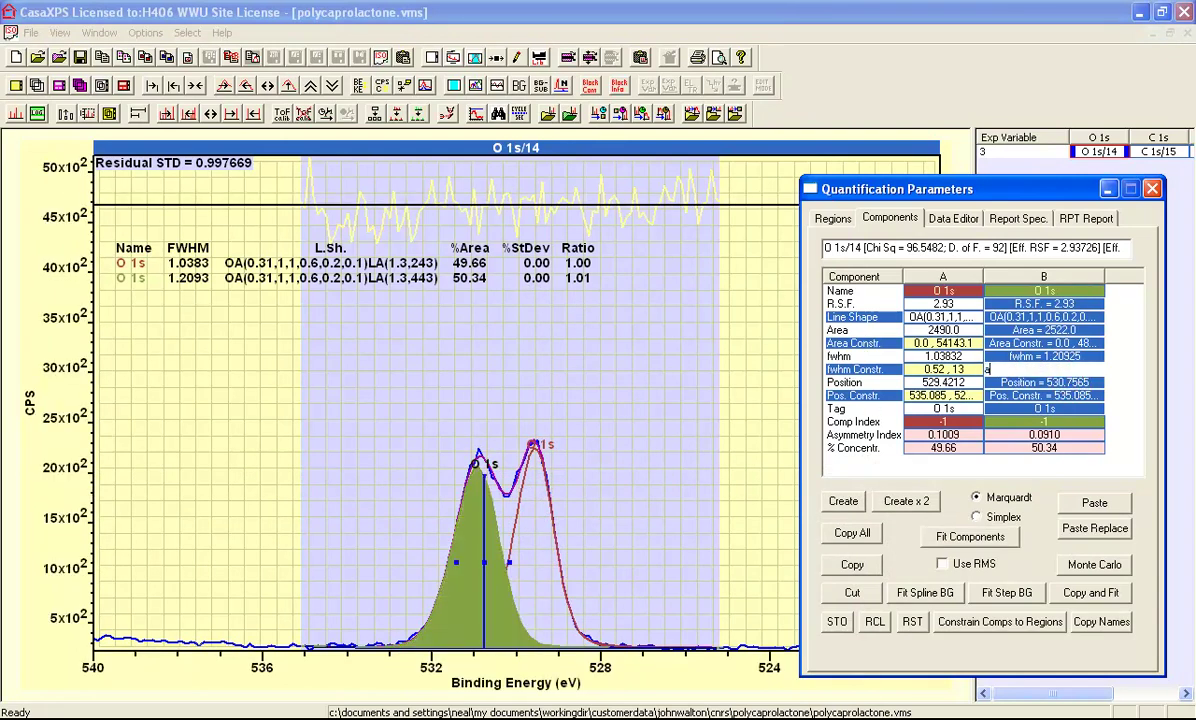
key("Return")
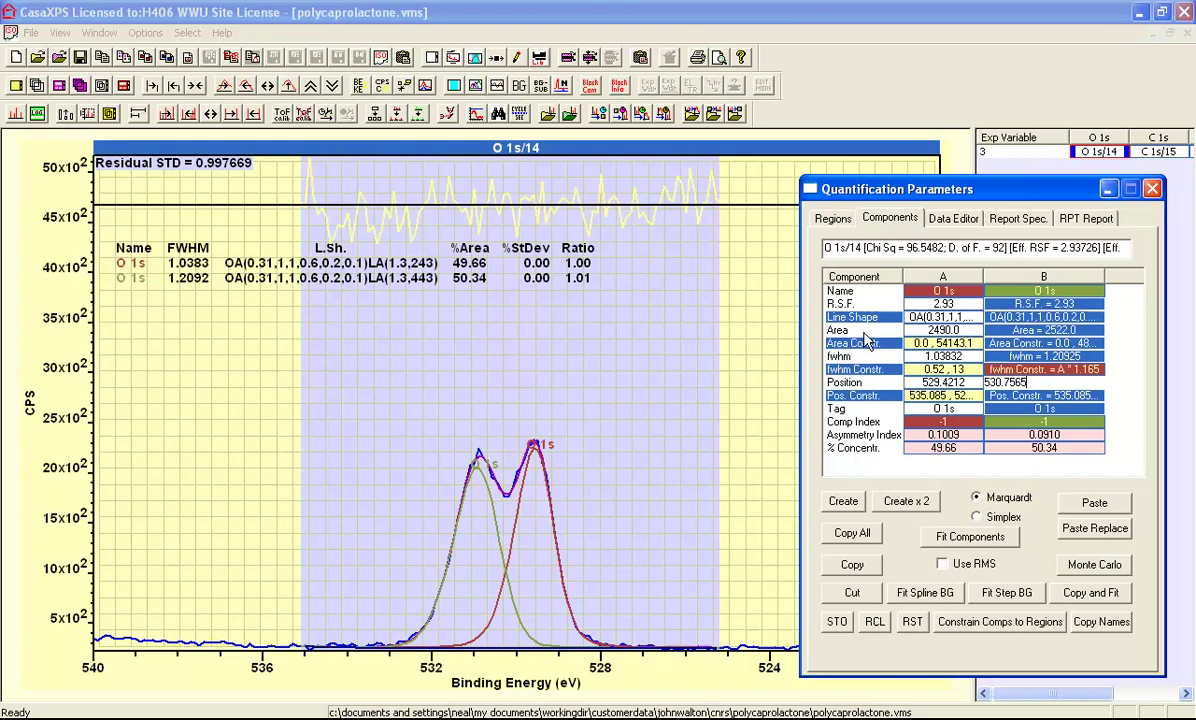
left_click(1042, 372)
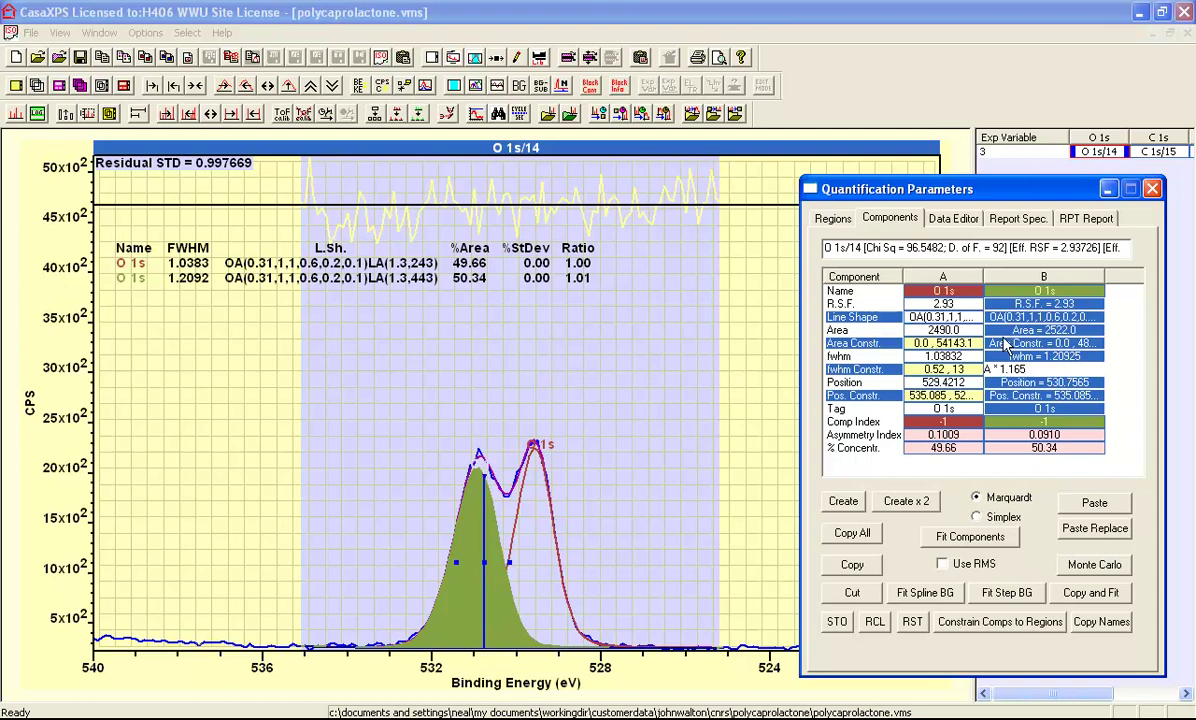
Rerun Monte Carlo on the constrained model, giving 0.59 %StDev per component, and close the results
left_click(1077, 568)
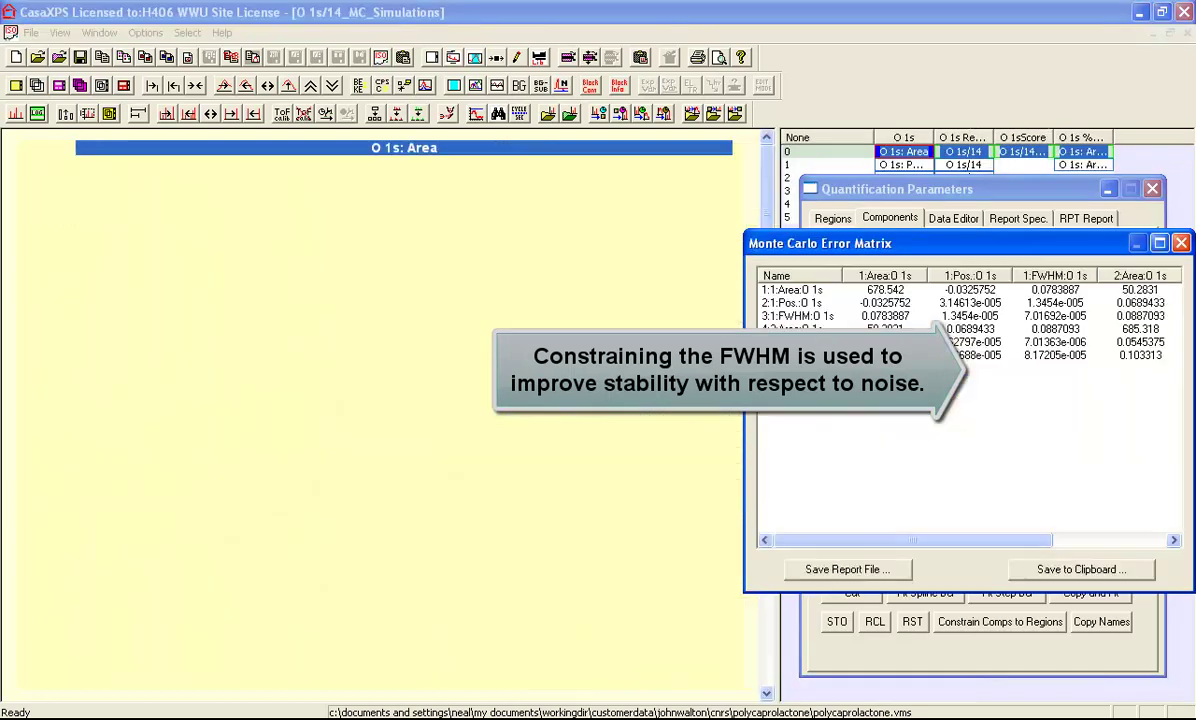
left_click(1181, 243)
left_click(1178, 243)
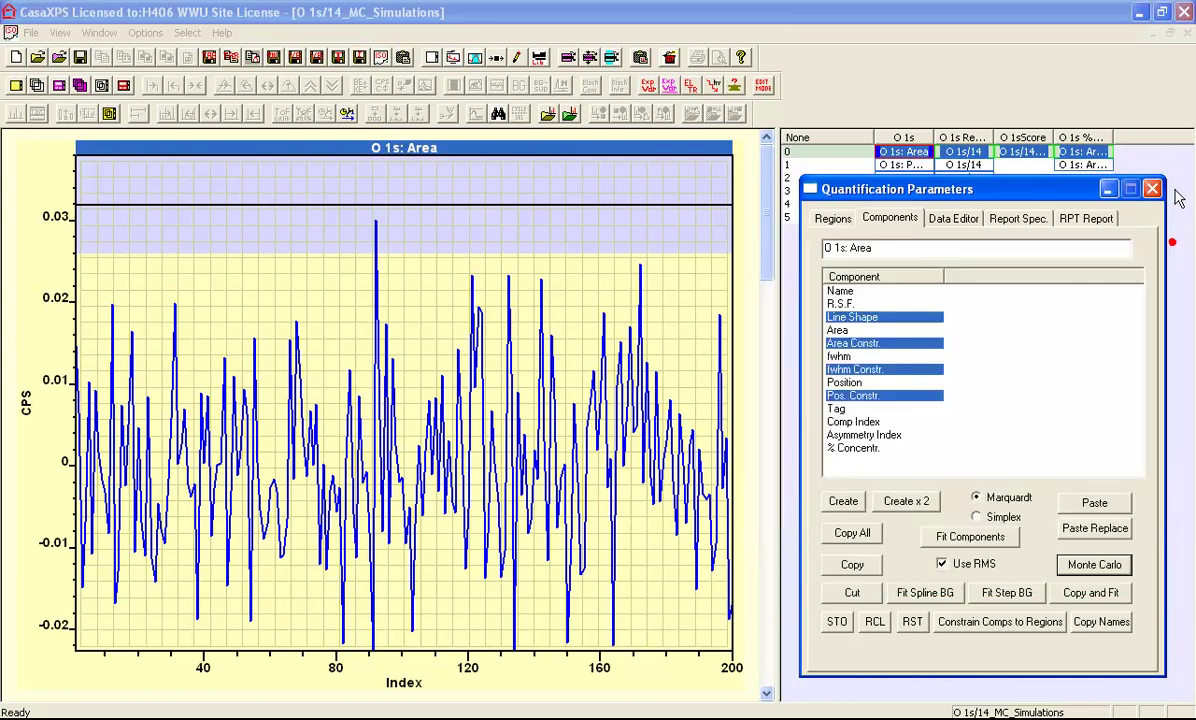
left_click(1187, 33)
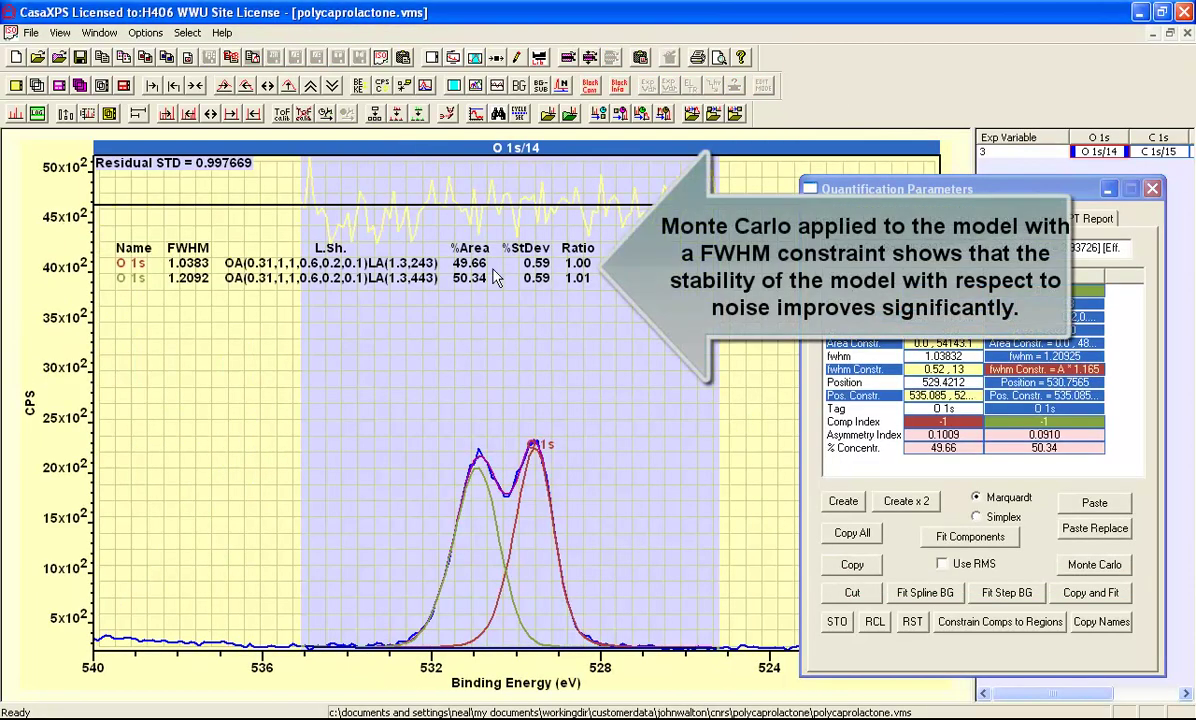